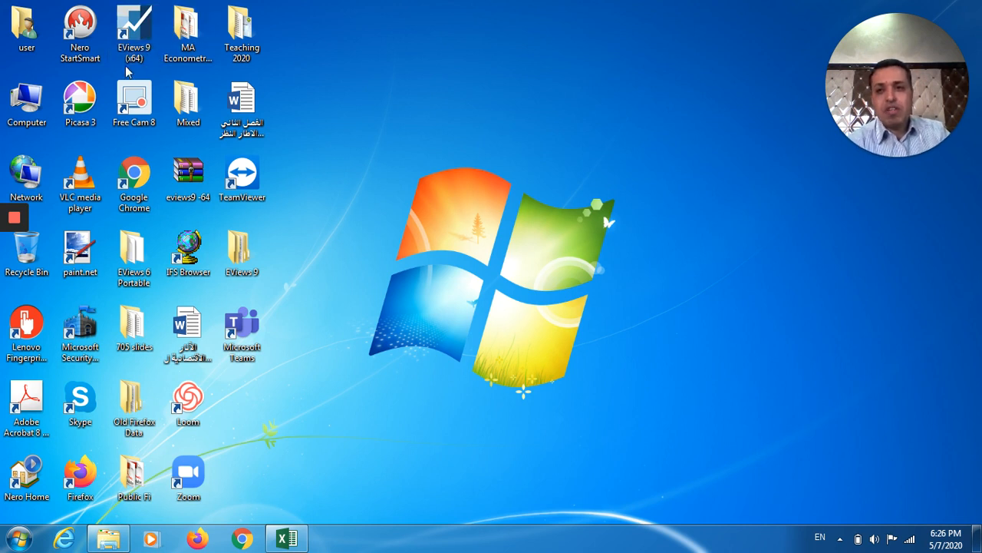
Launch EViews 9 (x64) from its desktop shortcut to reach the welcome screen.
{"action": "double_click", "coordinate": [144, 30]}
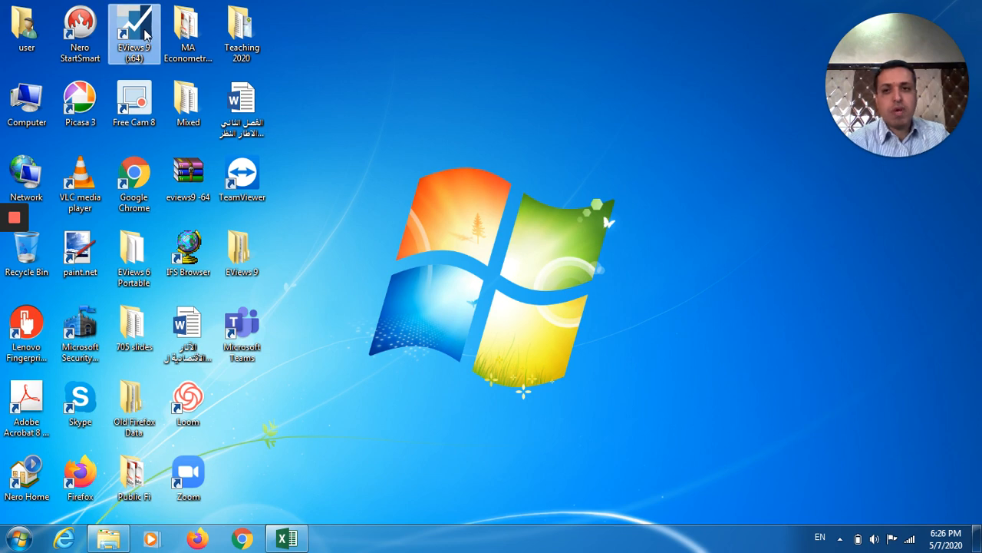
{"action": "mouse_move", "coordinate": [21, 263]}
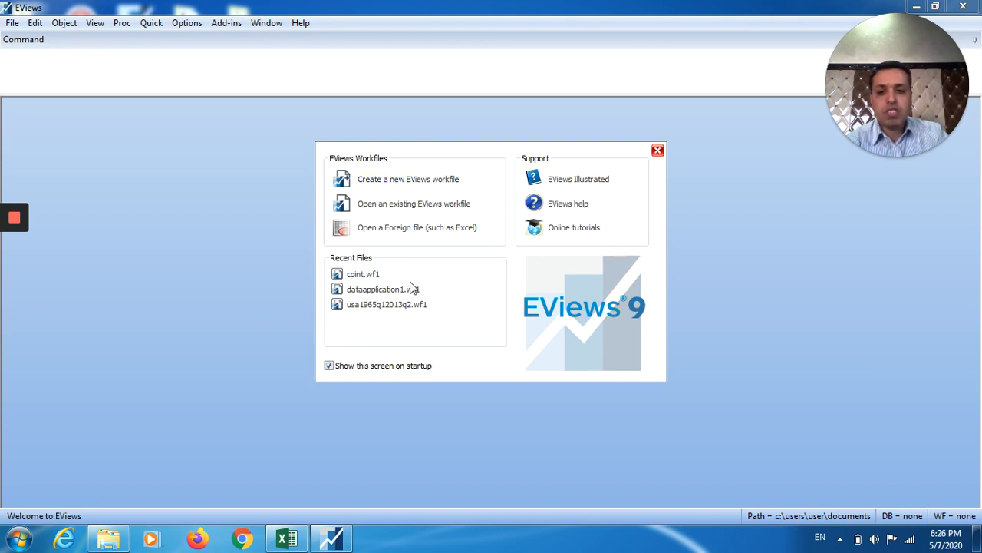
Bring up the Excel data sheet and check the Y and X headers in A1 and B1.
{"action": "left_click", "coordinate": [287, 542]}
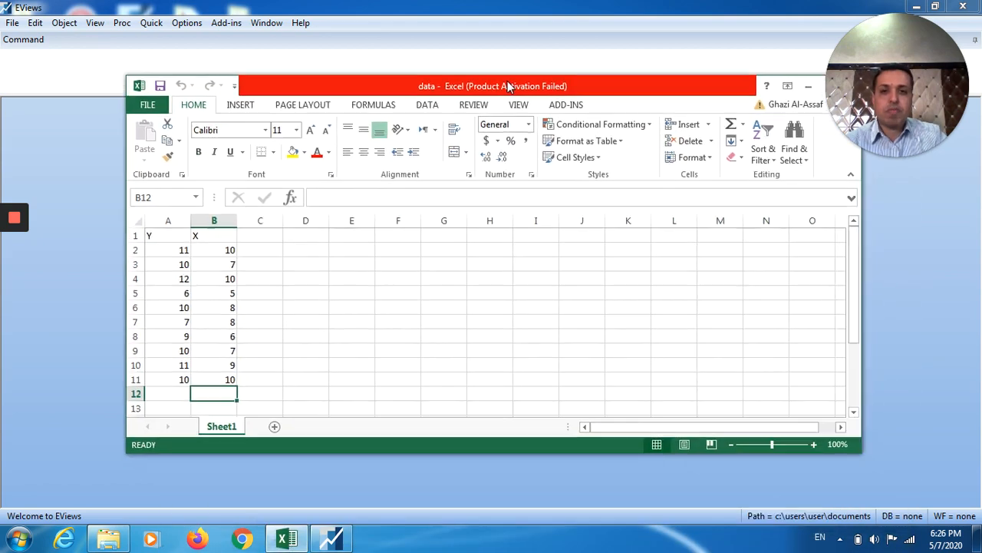
{"action": "left_click_drag", "start_coordinate": [508, 86], "coordinate": [488, 96]}
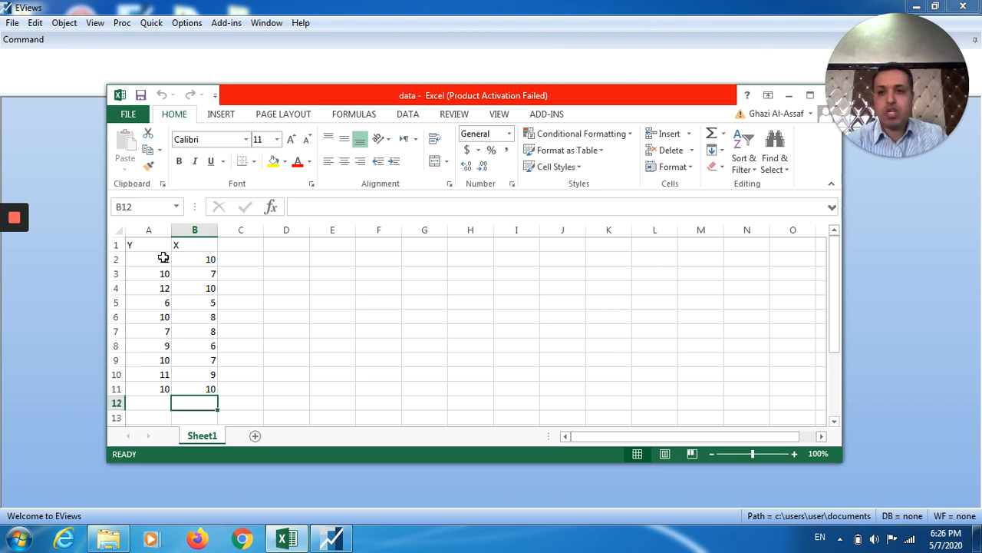
{"action": "left_click", "coordinate": [812, 95]}
{"action": "left_click", "coordinate": [42, 159]}
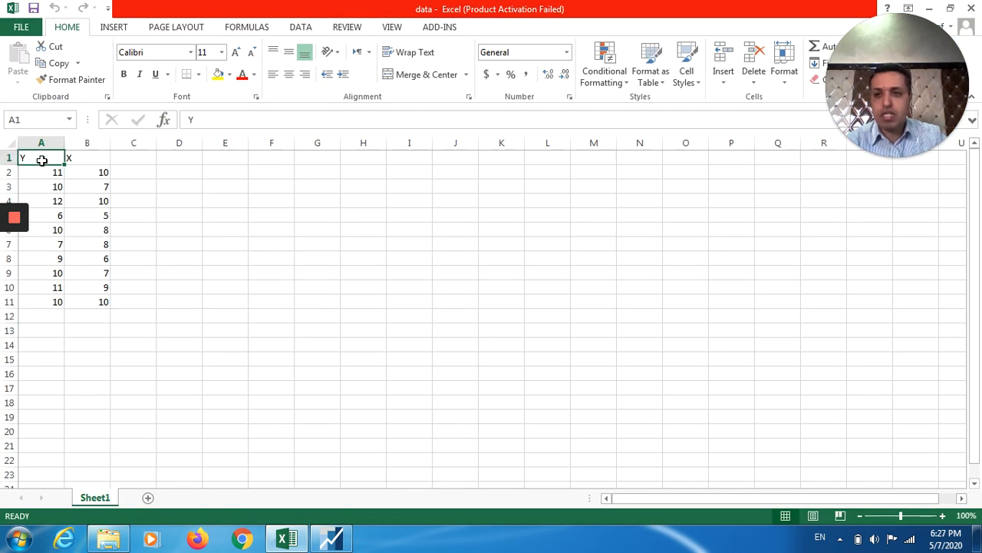
{"action": "left_click", "coordinate": [80, 159]}
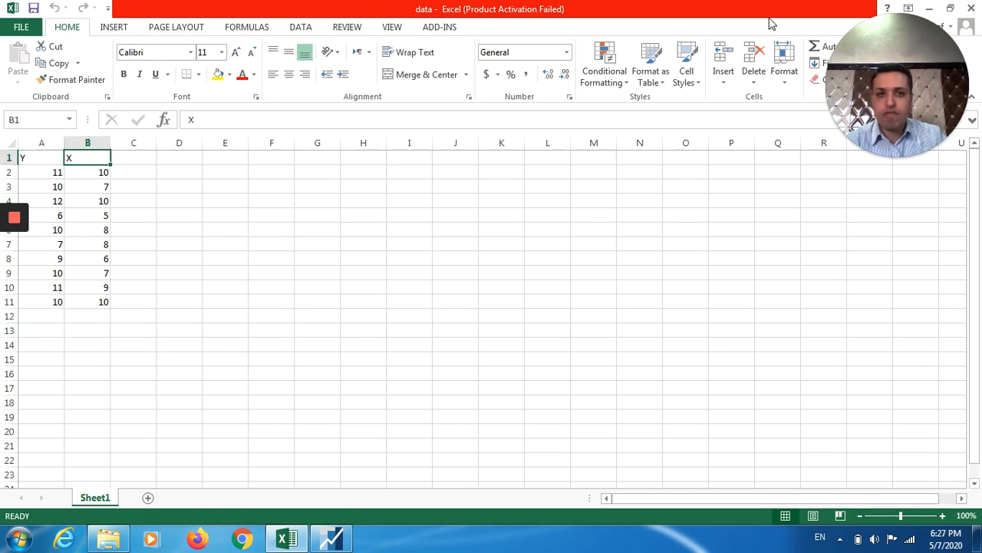
{"action": "left_click", "coordinate": [950, 9]}
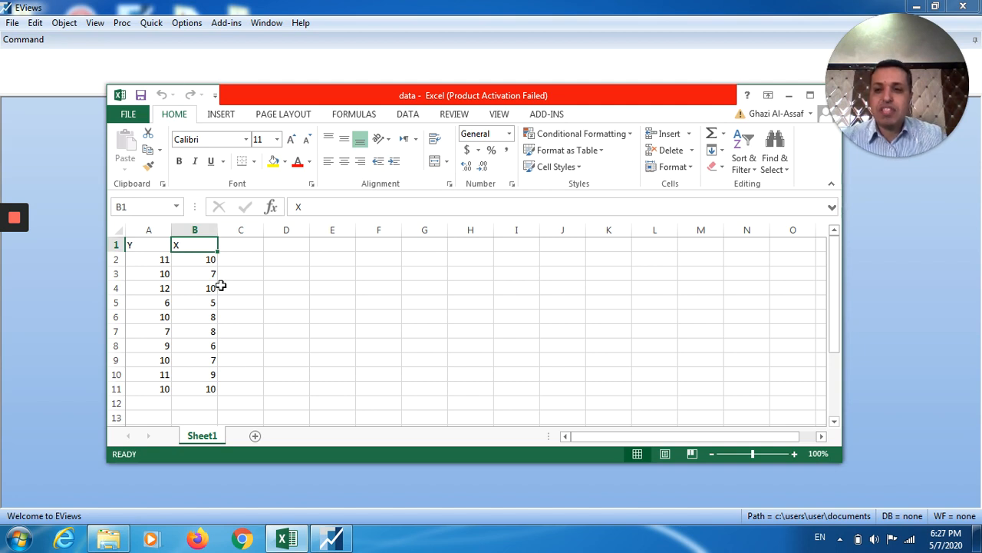
Copy the Y and X data range A1:B11 and go back to EViews.
{"action": "left_click_drag", "start_coordinate": [146, 246], "coordinate": [210, 388]}
{"action": "right_click", "coordinate": [196, 351]}
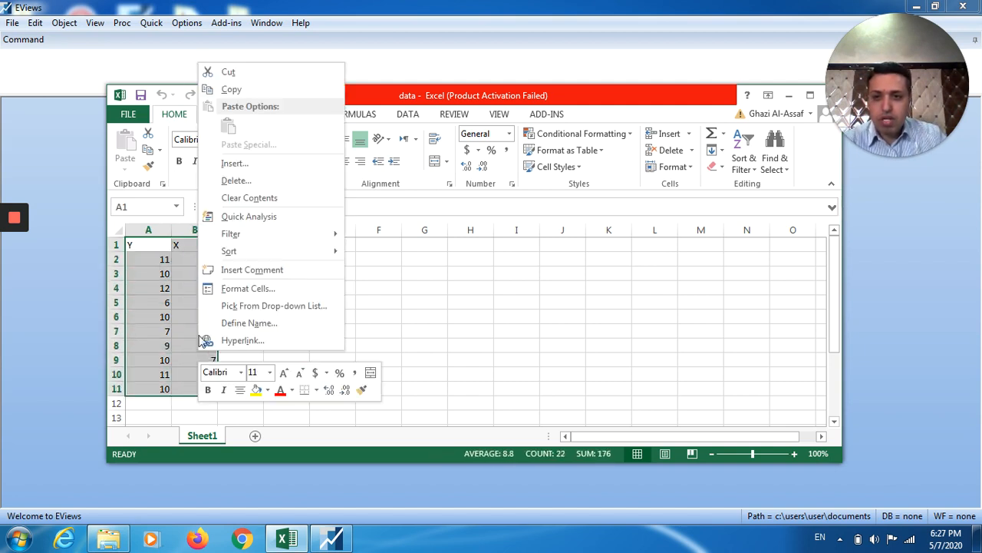
{"action": "left_click", "coordinate": [231, 89]}
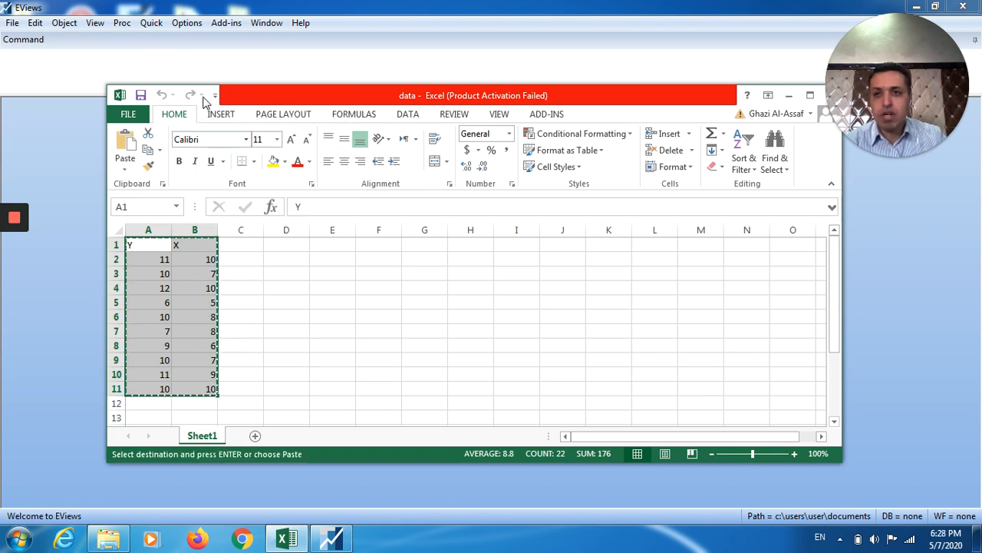
{"action": "left_click", "coordinate": [152, 36]}
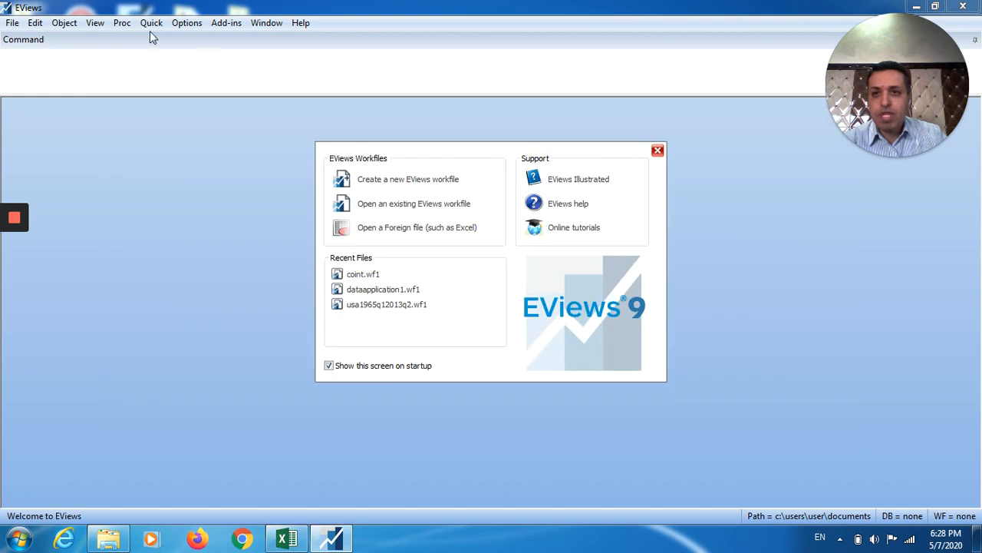
Create a dated Annual workfile with start date 2010 and end date 2019.
{"action": "left_click", "coordinate": [386, 184]}
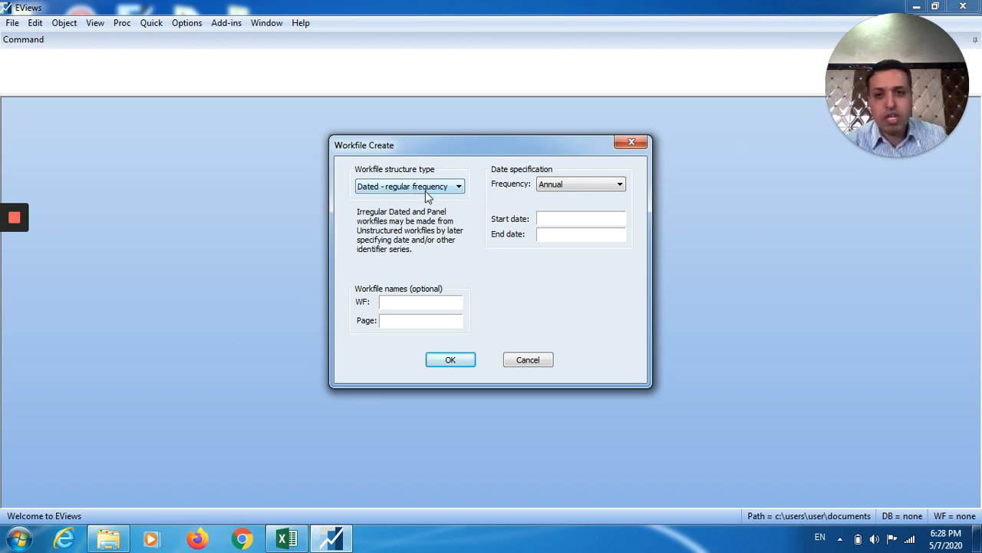
{"action": "left_click", "coordinate": [568, 185]}
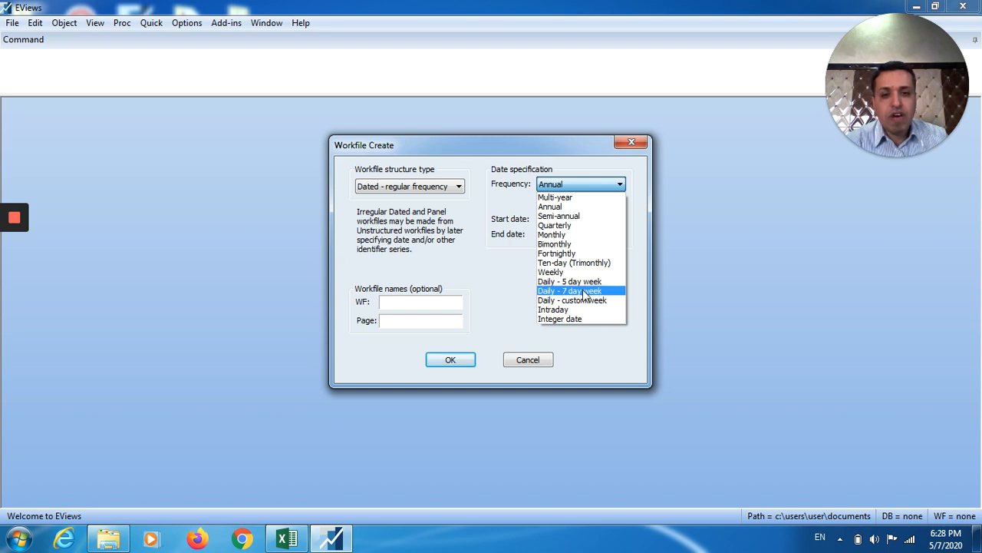
{"action": "left_click", "coordinate": [558, 188]}
{"action": "left_click", "coordinate": [559, 219]}
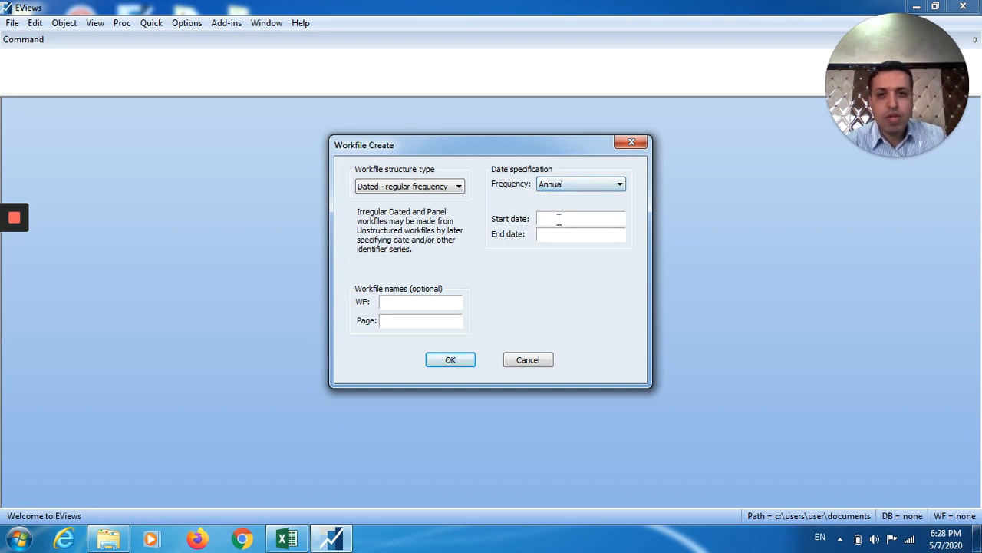
{"action": "type", "text": "2010"}
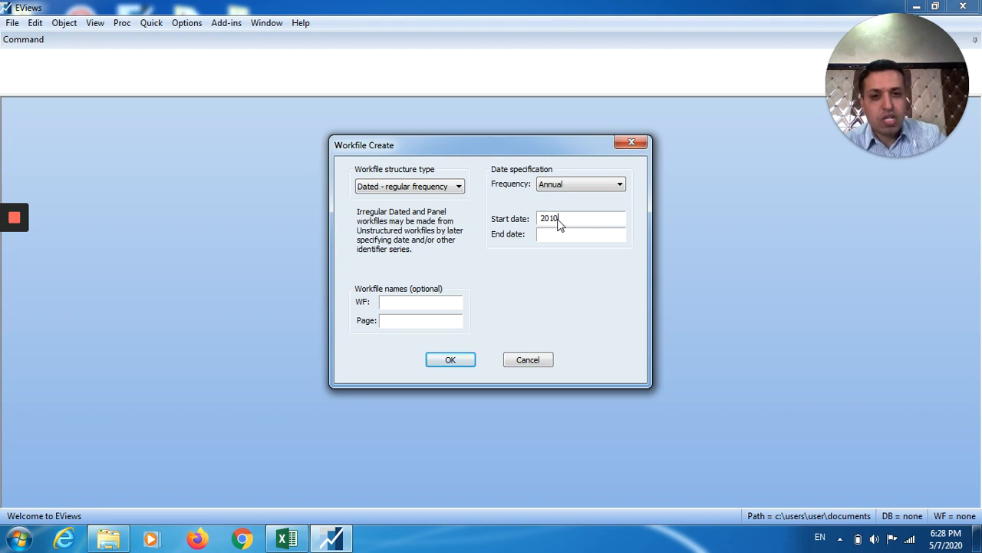
{"action": "left_click", "coordinate": [554, 235]}
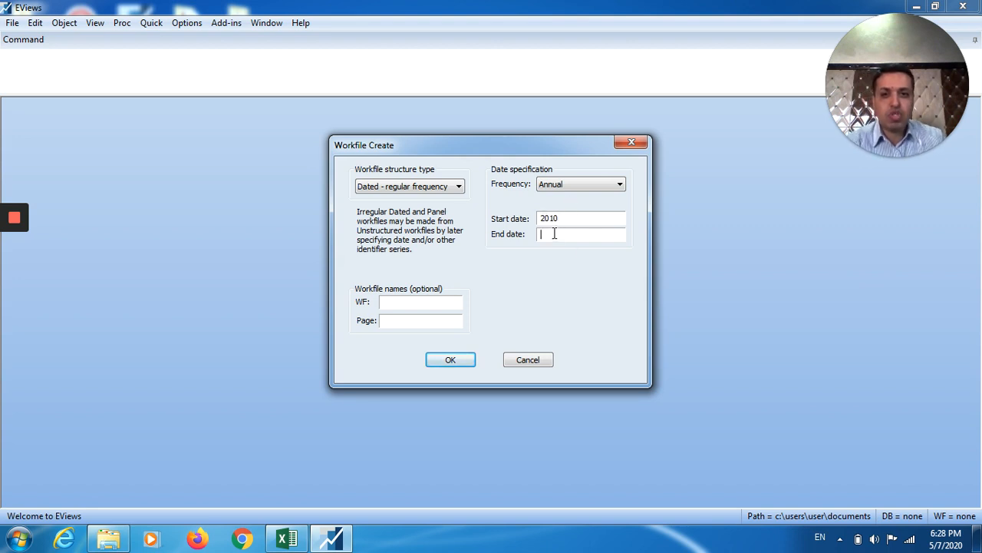
{"action": "type", "text": "2019"}
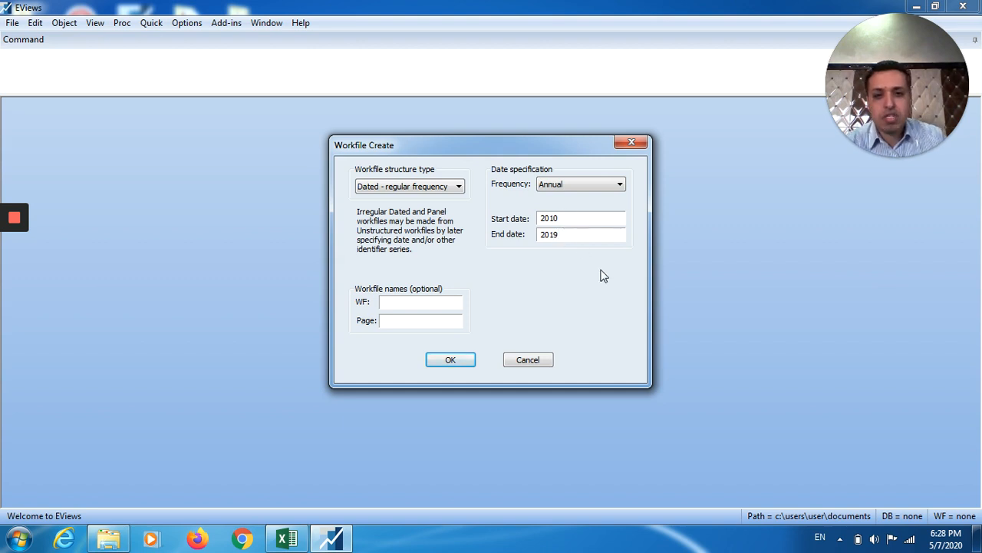
{"action": "left_click", "coordinate": [294, 541]}
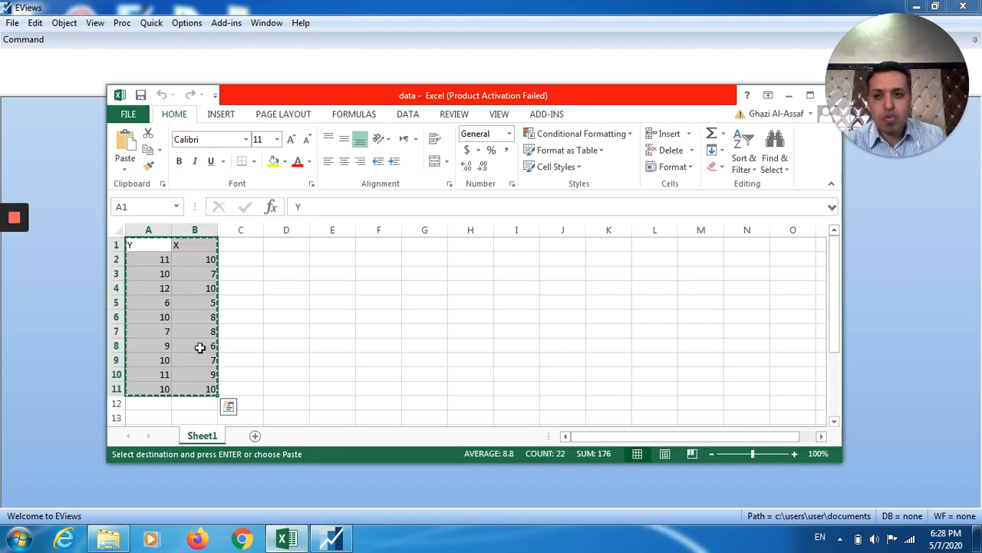
{"action": "left_click", "coordinate": [893, 300]}
{"action": "left_click", "coordinate": [447, 359]}
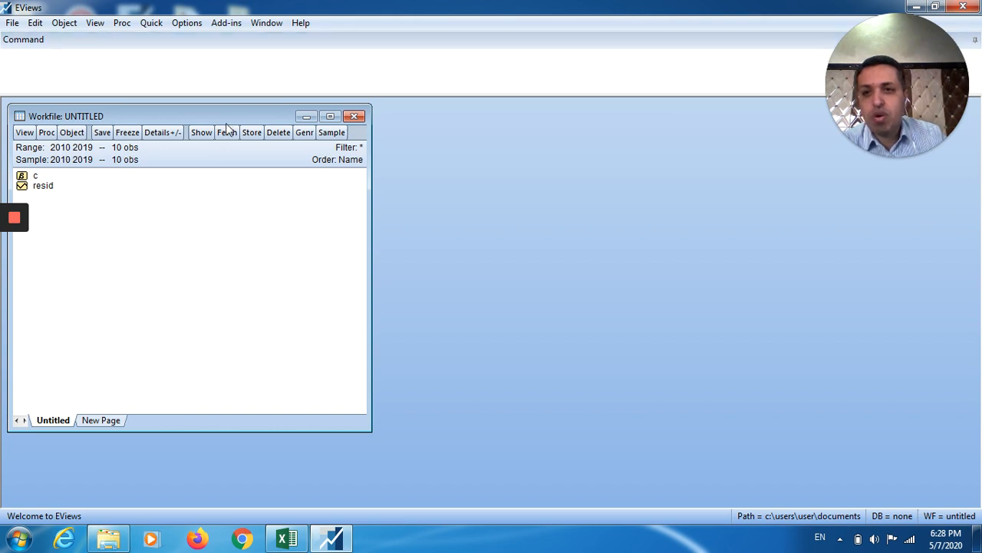
Centre the workfile window, minimise Excel, and browse the Quick menu commands.
{"action": "left_click_drag", "start_coordinate": [193, 116], "coordinate": [306, 125]}
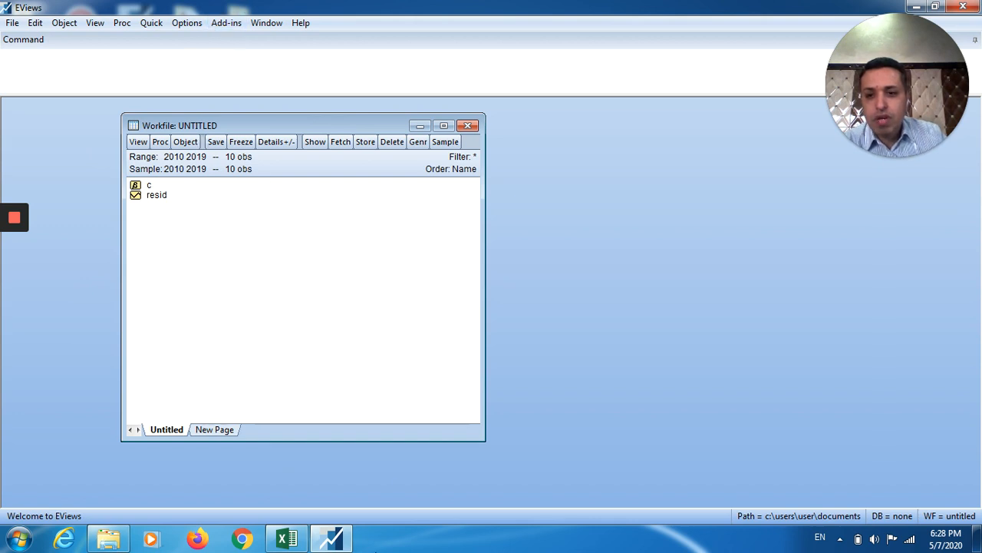
{"action": "left_click", "coordinate": [287, 539]}
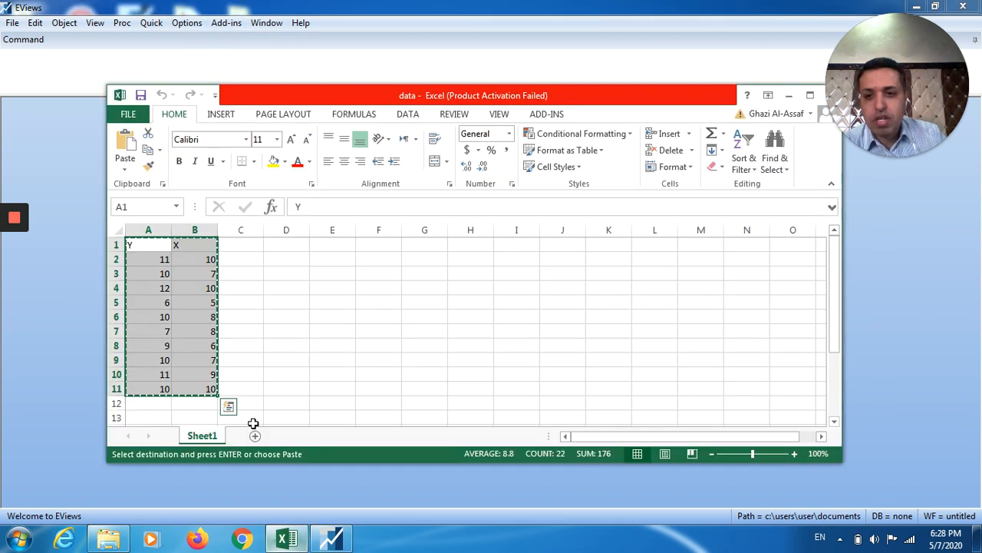
{"action": "left_click", "coordinate": [788, 95]}
{"action": "left_click", "coordinate": [154, 25]}
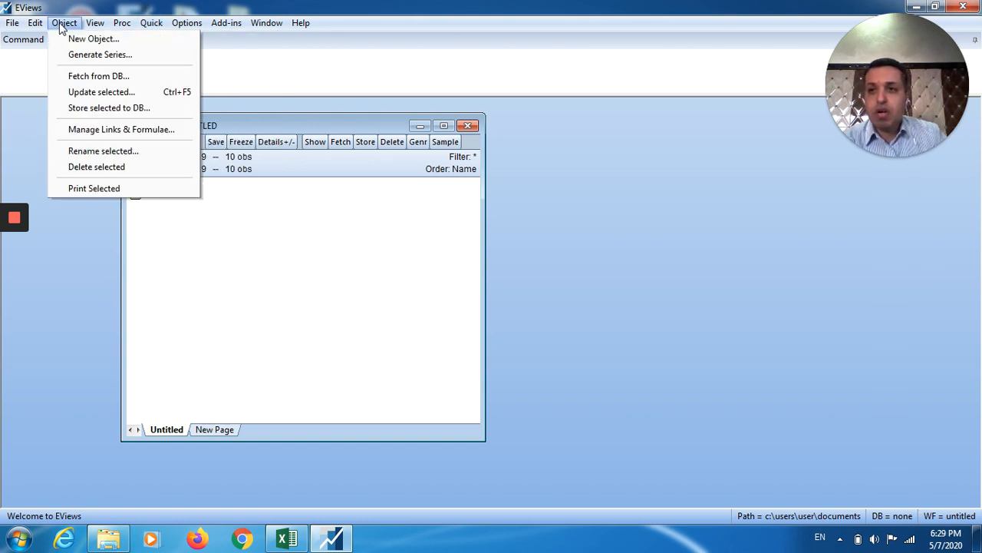
{"action": "mouse_move", "coordinate": [267, 24]}
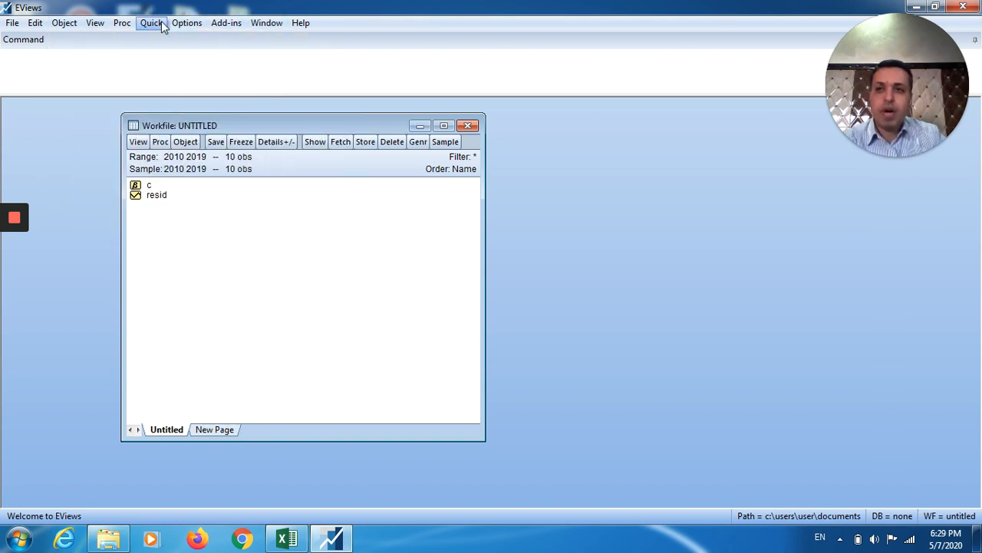
{"action": "mouse_move", "coordinate": [211, 23]}
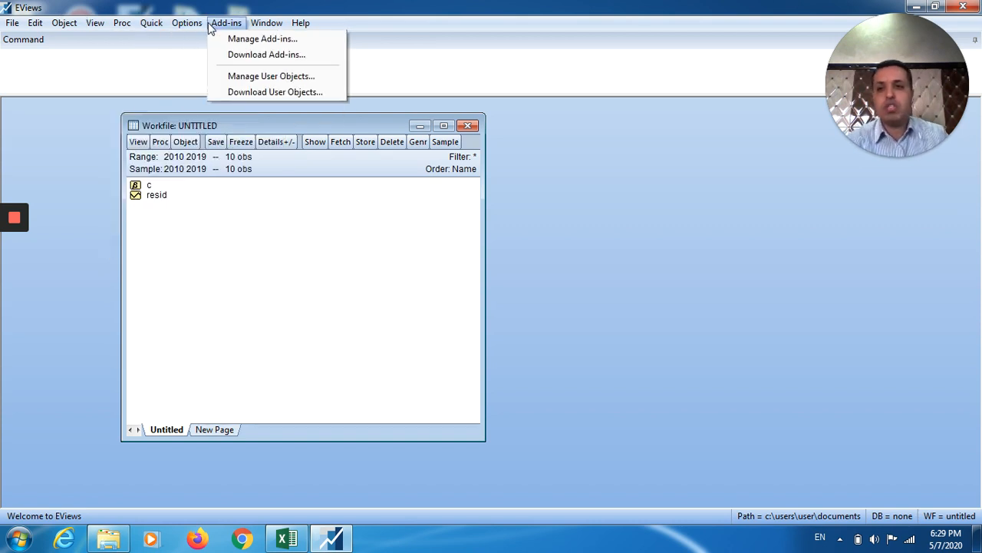
{"action": "mouse_move", "coordinate": [157, 25]}
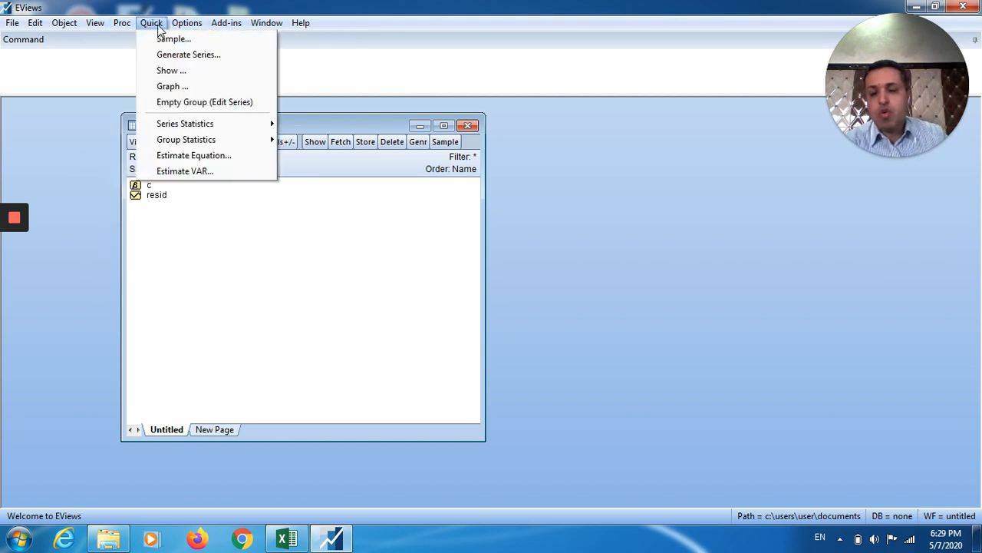
Create an empty group and paste the copied Y and X data into it with Ctrl+V.
{"action": "left_click", "coordinate": [202, 106]}
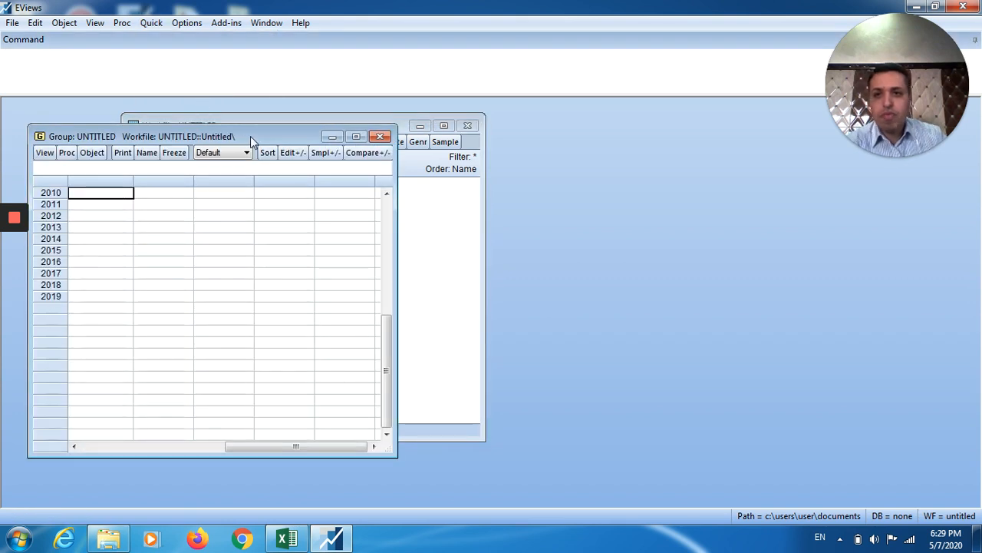
{"action": "left_click_drag", "start_coordinate": [250, 136], "coordinate": [385, 106]}
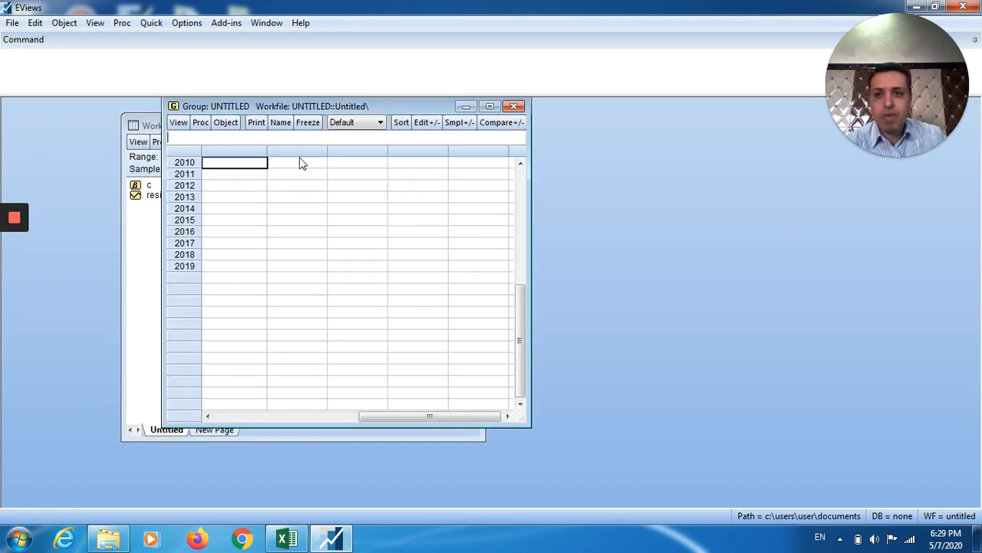
{"action": "left_click", "coordinate": [238, 163]}
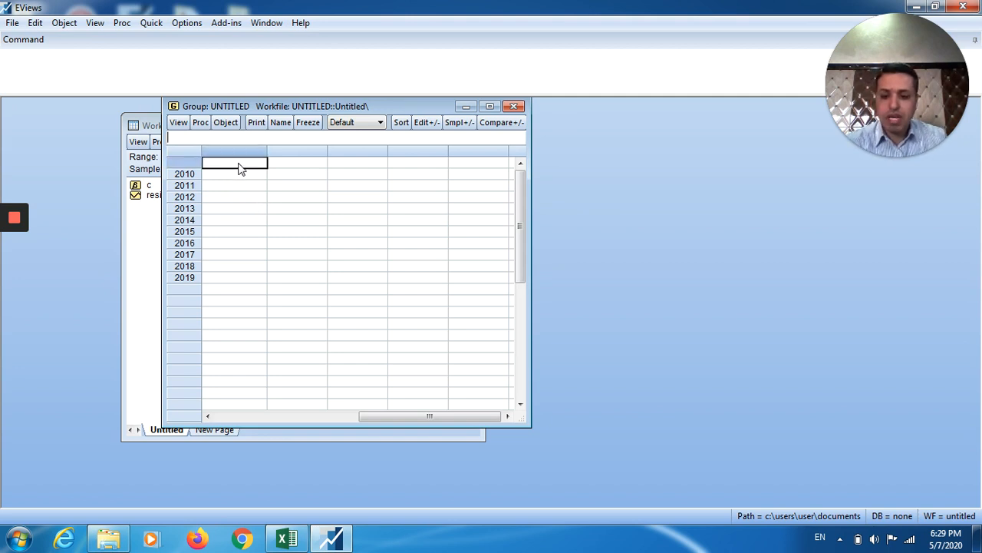
{"action": "key", "text": "ctrl+v"}
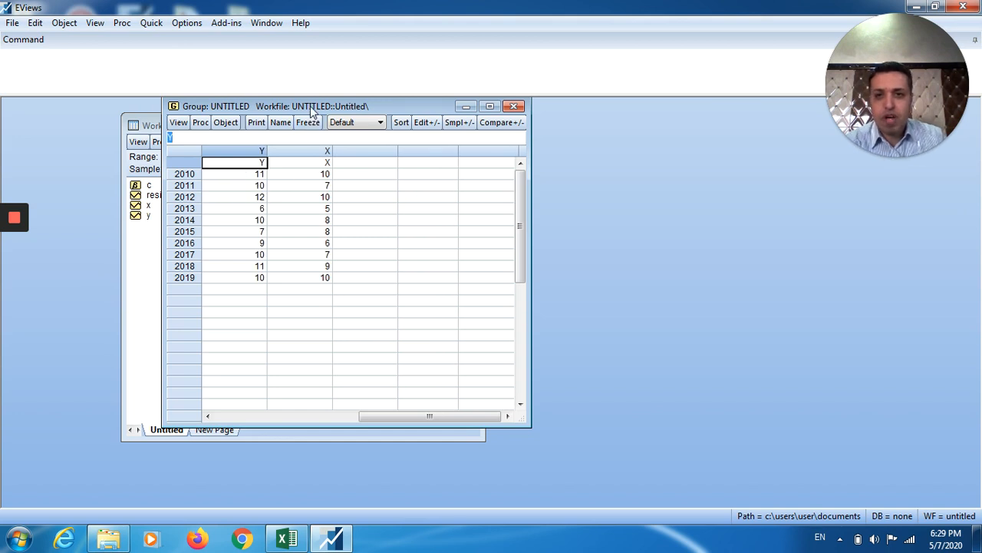
{"action": "left_click_drag", "start_coordinate": [310, 106], "coordinate": [453, 131]}
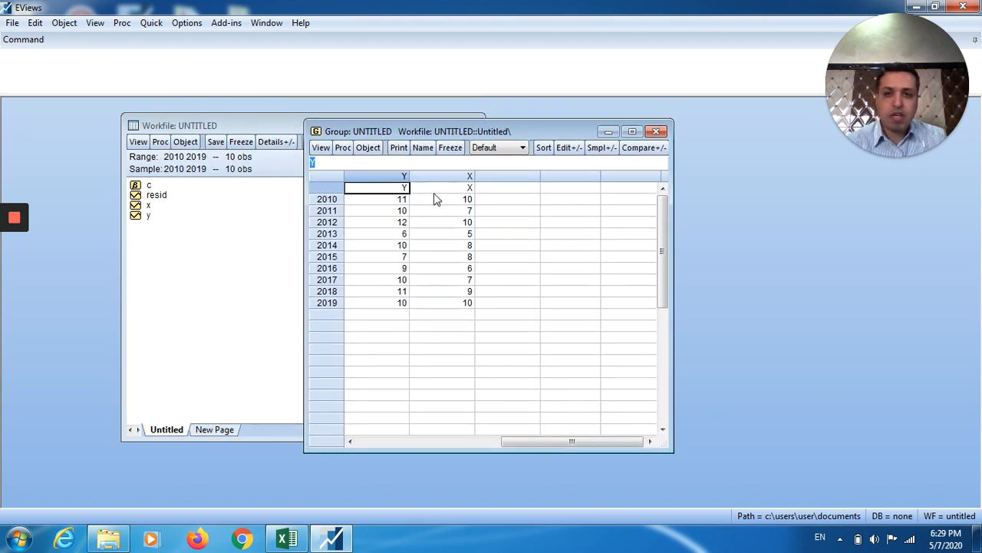
View and close the x and resid series, then open the coefficient vector c.
{"action": "double_click", "coordinate": [146, 206]}
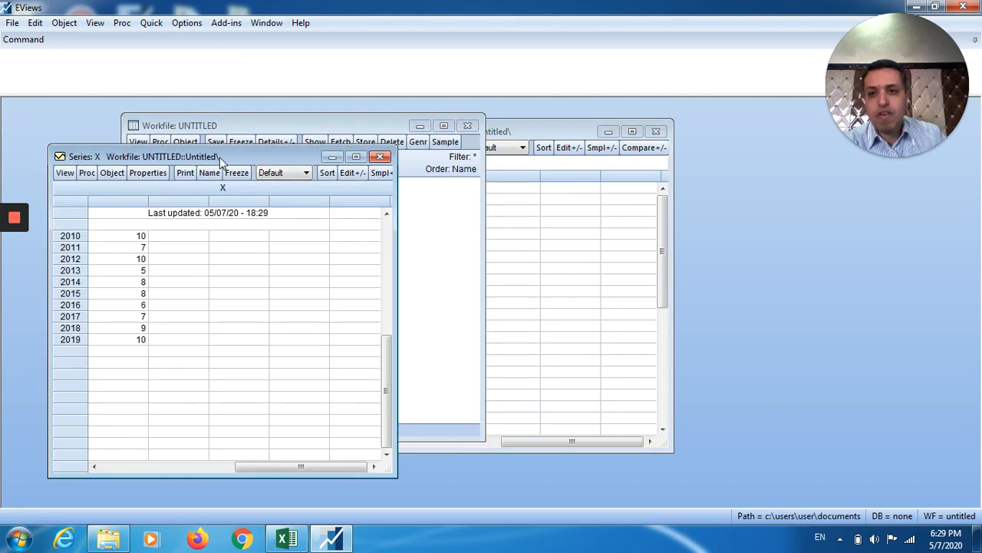
{"action": "left_click_drag", "start_coordinate": [221, 157], "coordinate": [326, 130]}
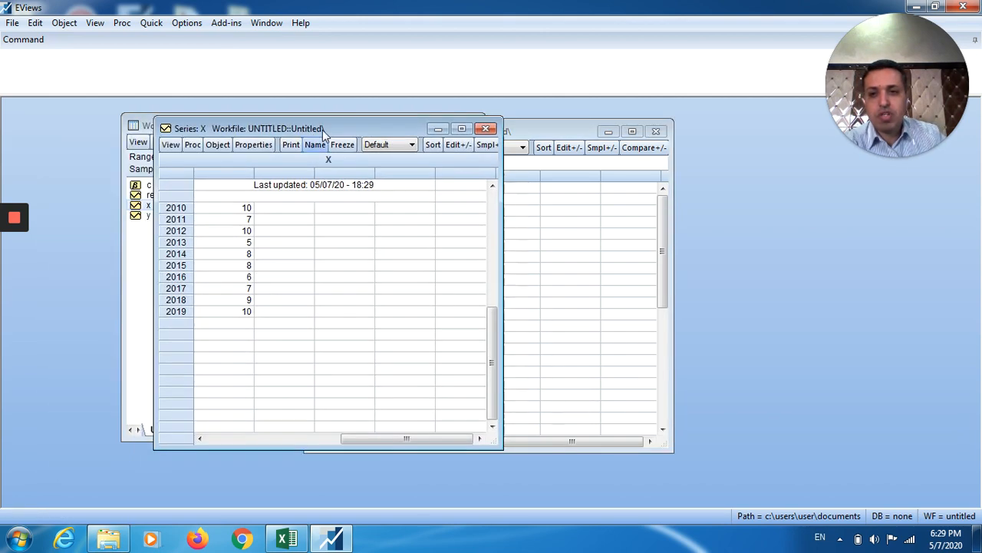
{"action": "left_click", "coordinate": [485, 128]}
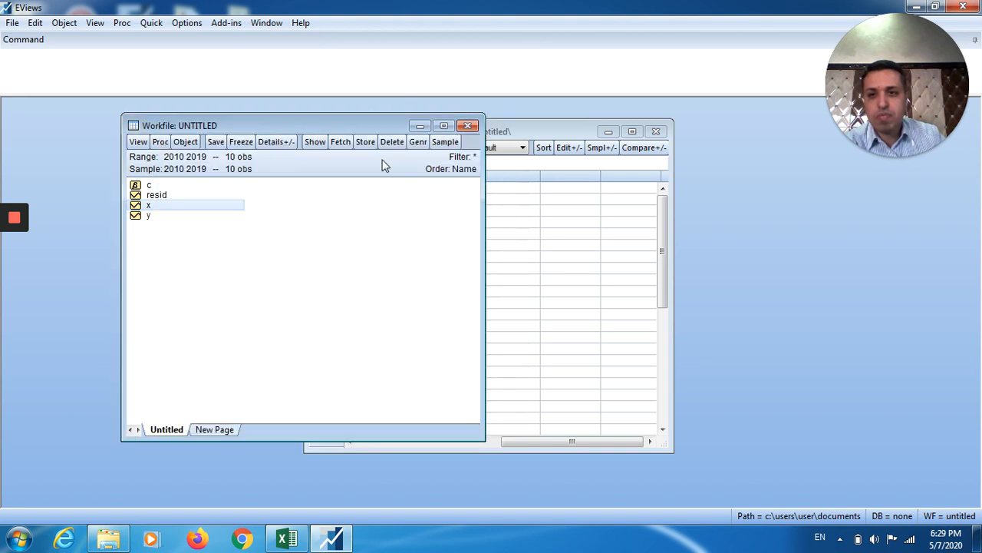
{"action": "double_click", "coordinate": [157, 195]}
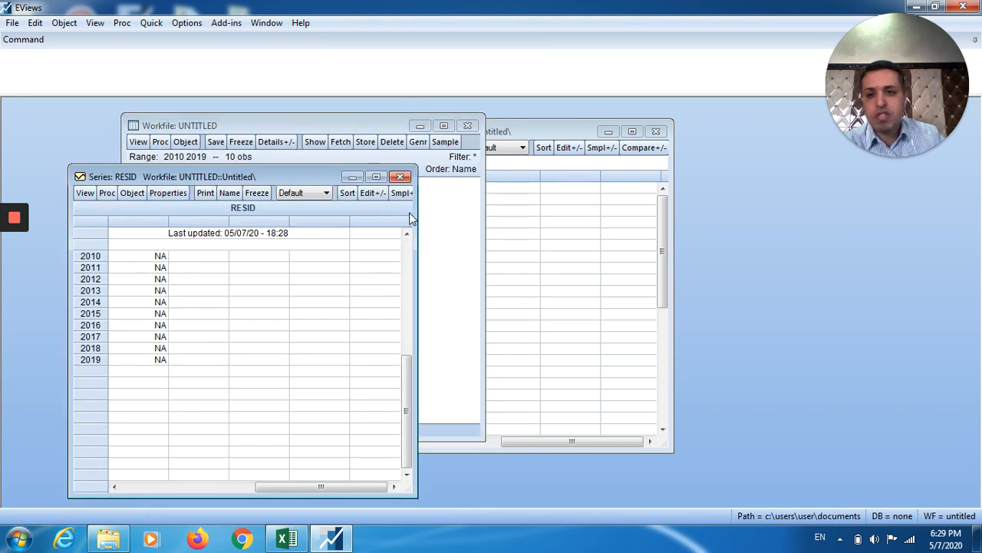
{"action": "left_click", "coordinate": [400, 177]}
{"action": "double_click", "coordinate": [149, 187]}
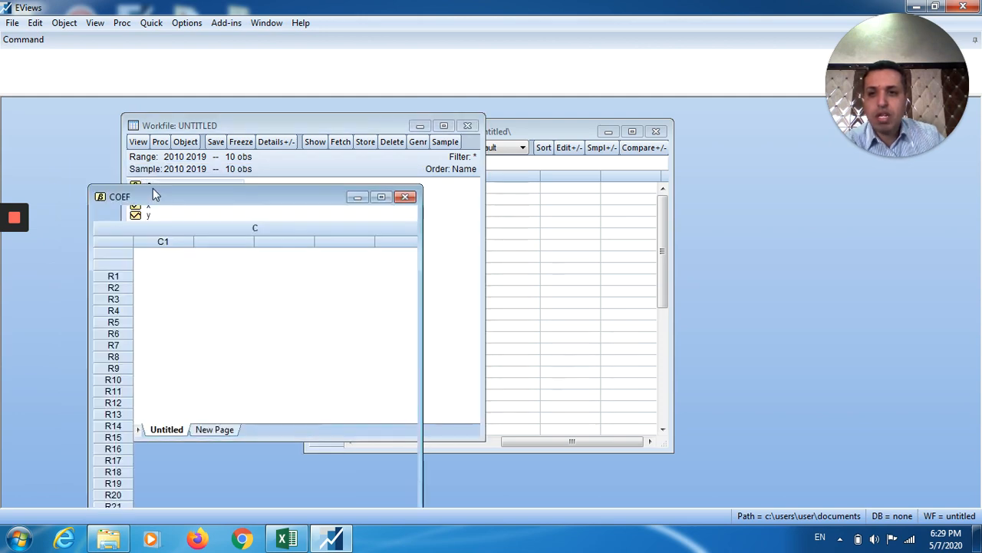
Close the Coef C window and shift the Y and X group window up and right.
{"action": "left_click", "coordinate": [406, 198]}
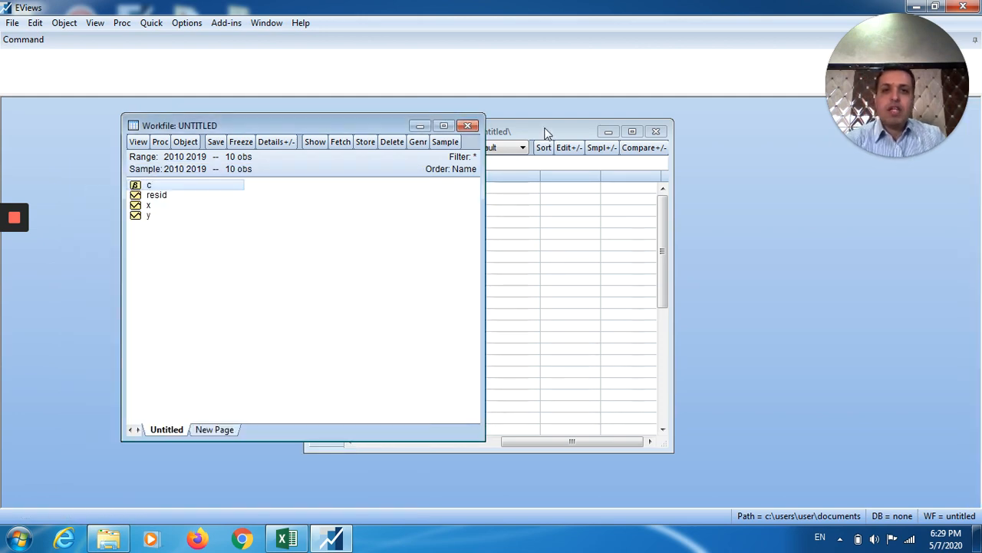
{"action": "left_click_drag", "start_coordinate": [544, 128], "coordinate": [606, 134]}
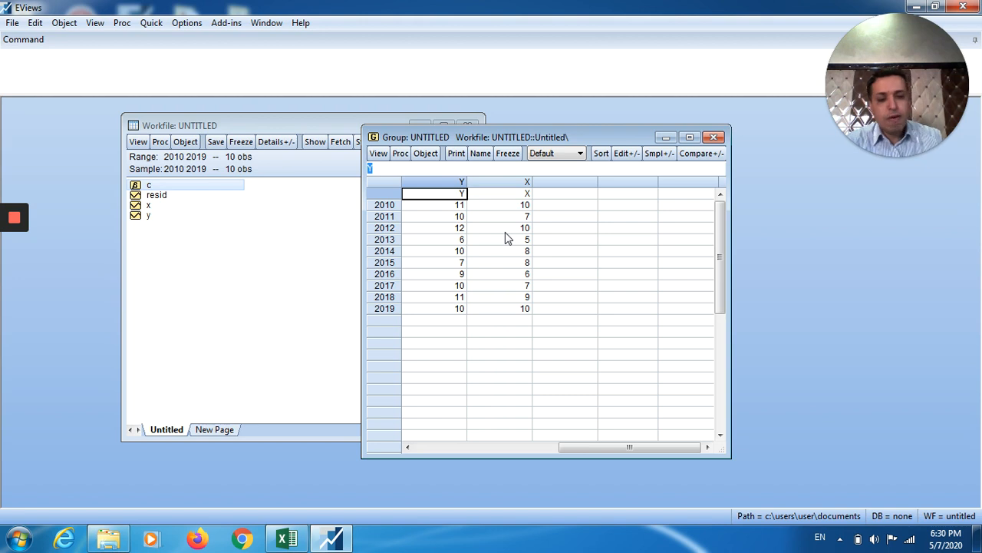
Open Quick > Estimate Equation to set up the specification y c x.
{"action": "left_click", "coordinate": [158, 29]}
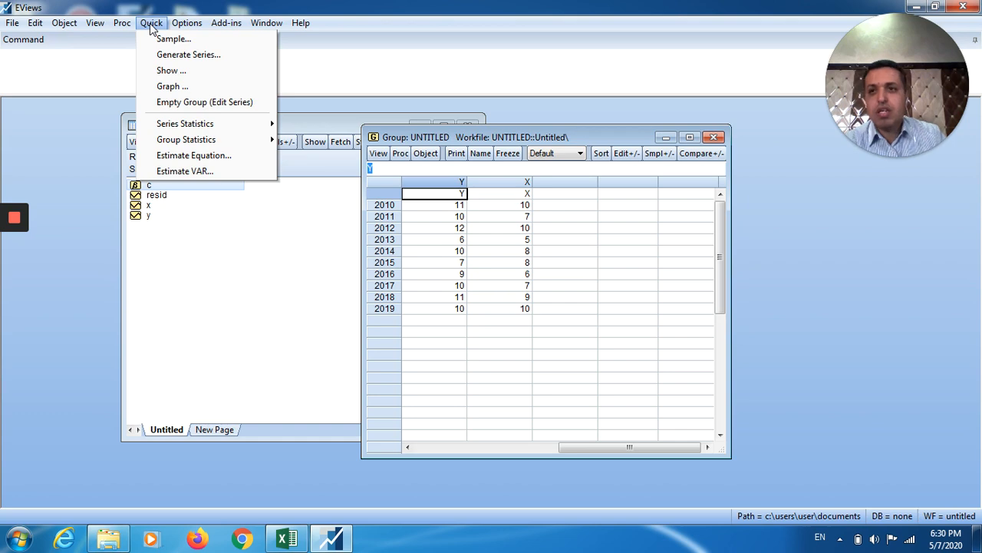
{"action": "left_click", "coordinate": [196, 156]}
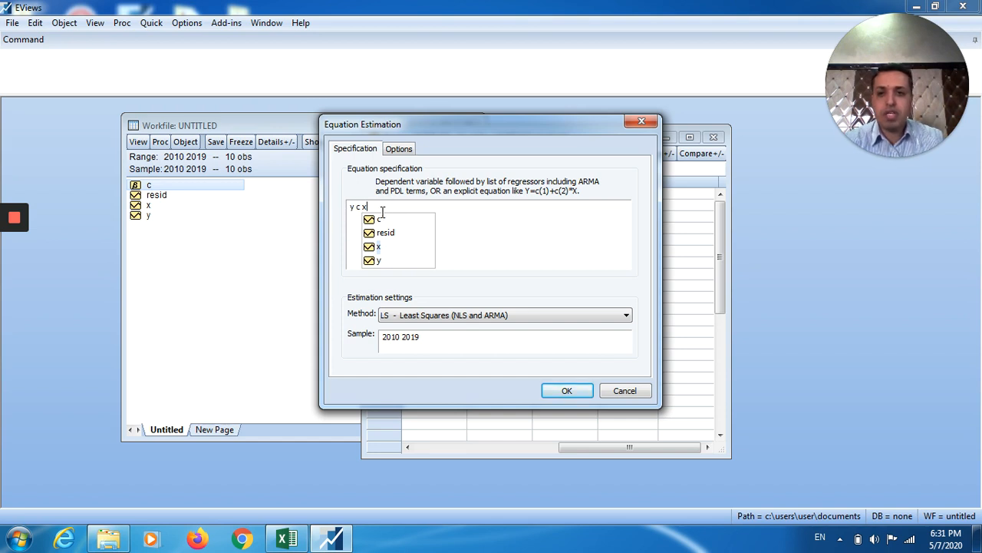
Estimate y c x by LS - Least Squares, giving constant 3.60, slope 0.75, R-squared 0.518.
{"action": "left_click", "coordinate": [465, 213]}
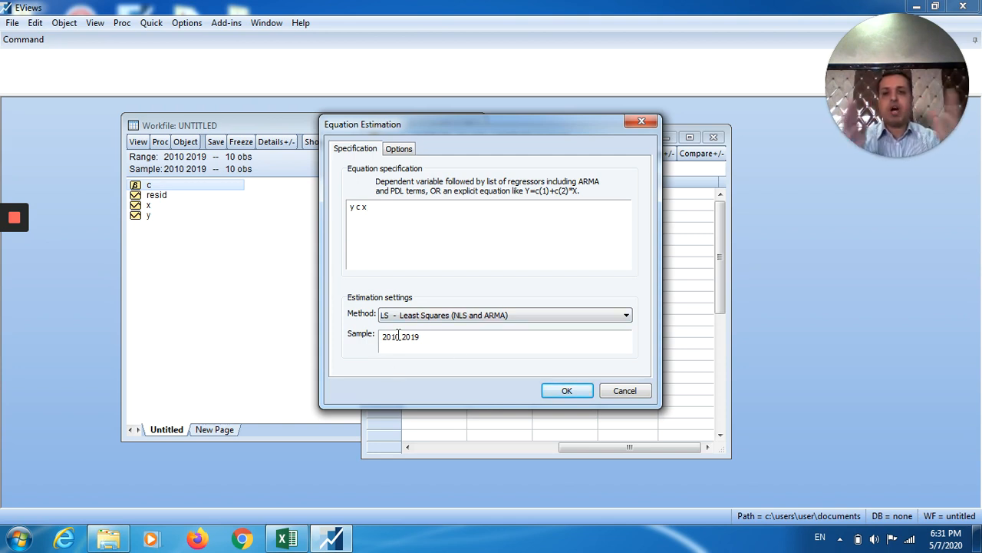
{"action": "left_click", "coordinate": [461, 316]}
{"action": "left_click", "coordinate": [459, 318]}
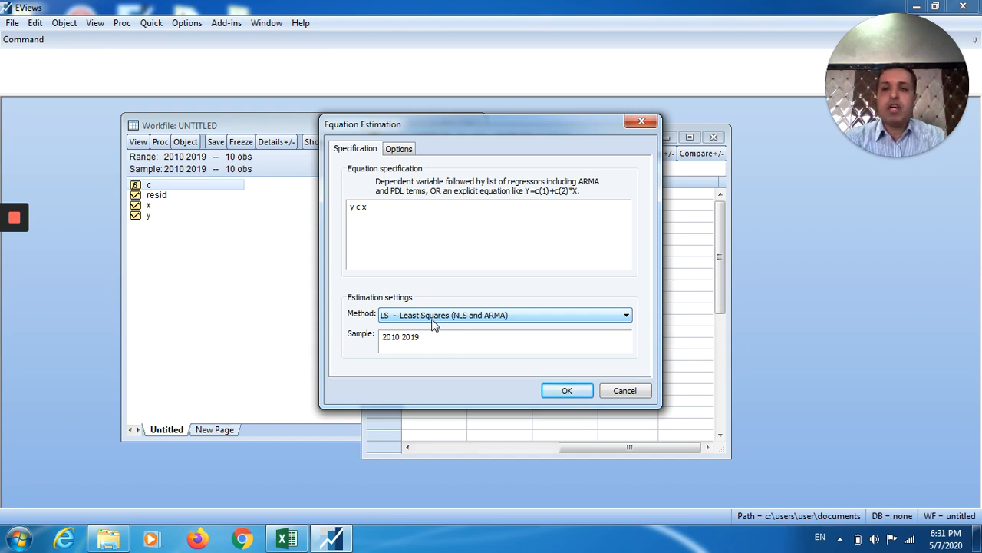
{"action": "left_click", "coordinate": [626, 317]}
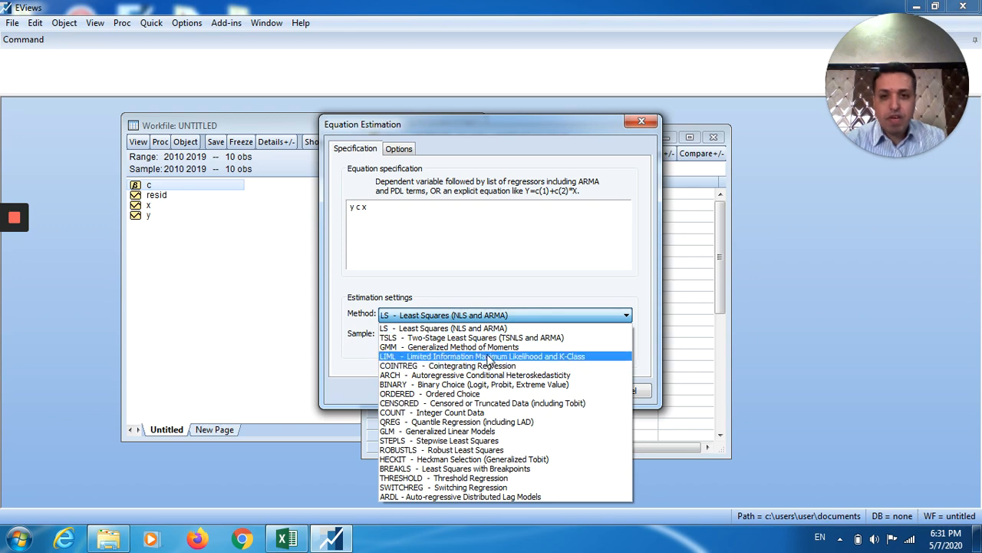
{"action": "left_click", "coordinate": [462, 317]}
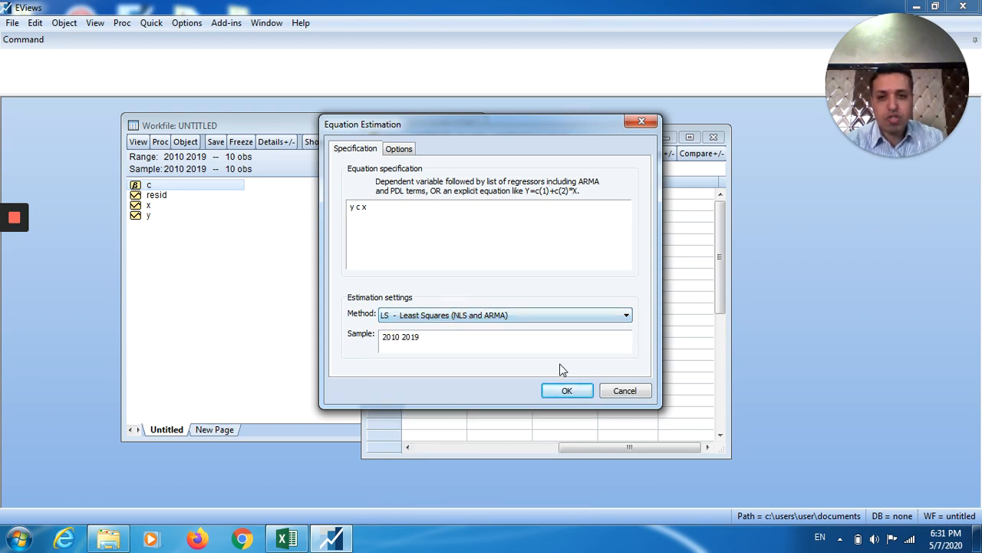
{"action": "left_click", "coordinate": [568, 391]}
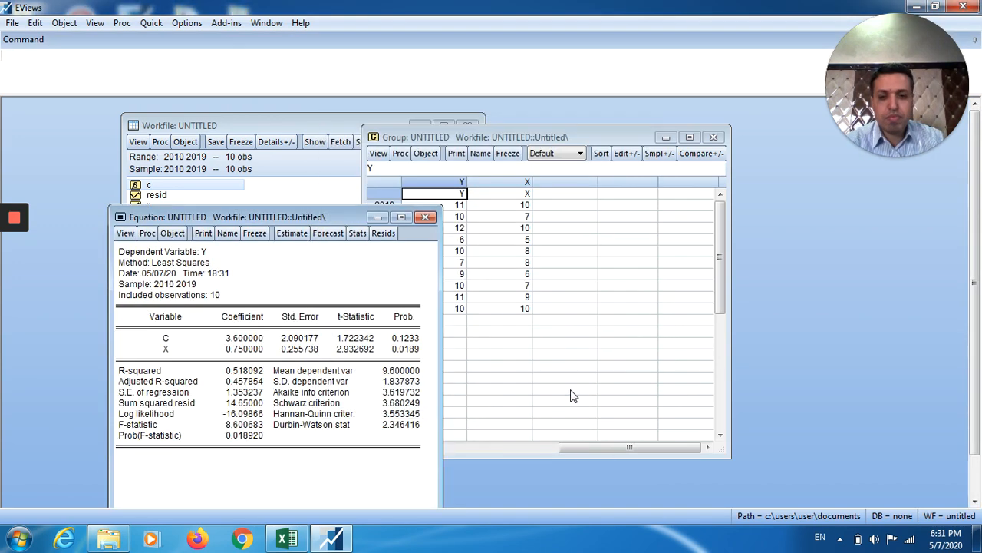
Minimise the Y and X group and place the regression output overlapping the workfile window.
{"action": "left_click_drag", "start_coordinate": [306, 219], "coordinate": [488, 123]}
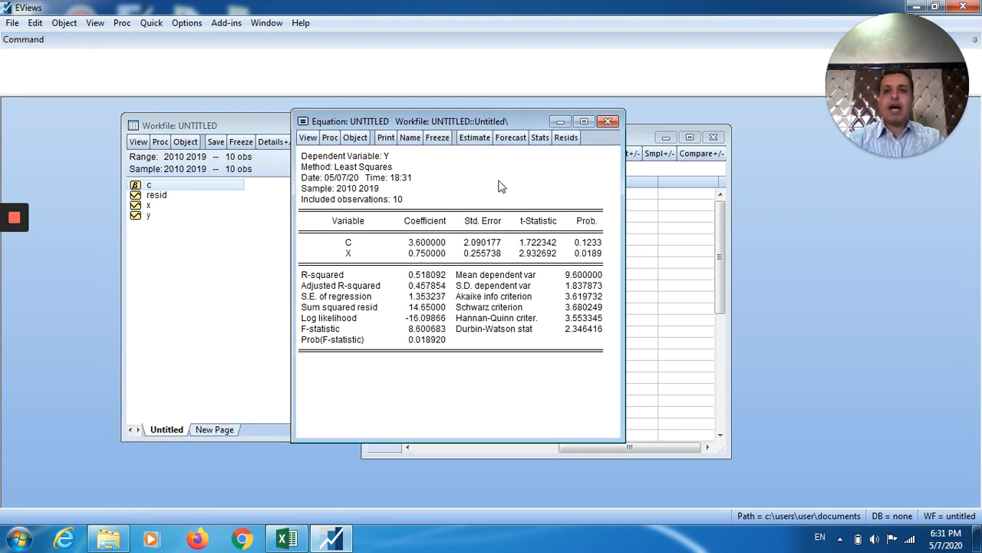
{"action": "left_click", "coordinate": [665, 138]}
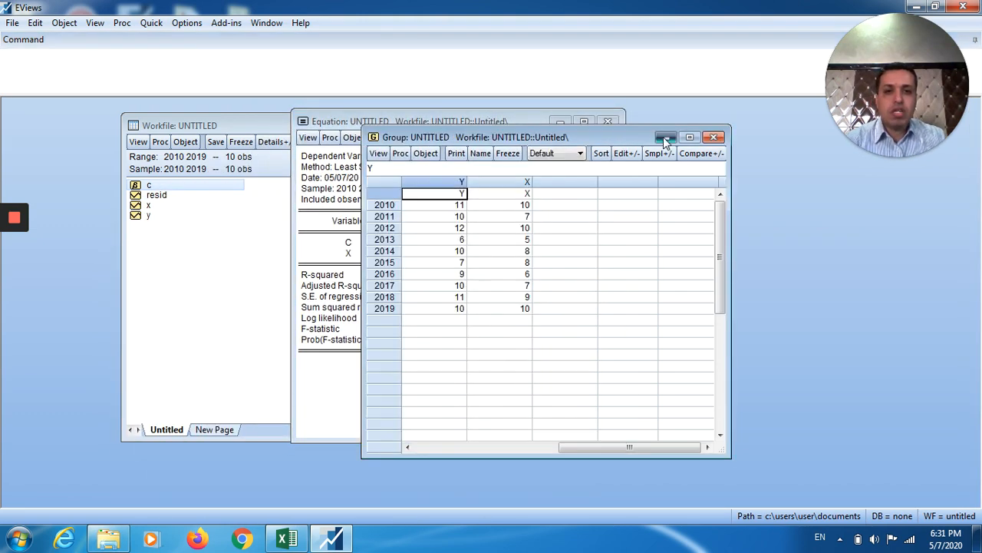
{"action": "left_click_drag", "start_coordinate": [409, 121], "coordinate": [530, 130]}
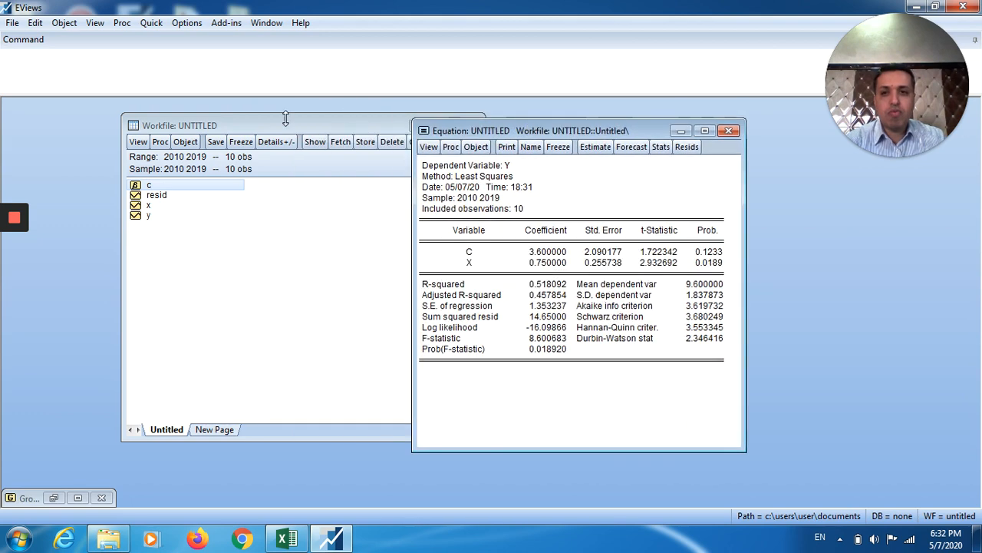
{"action": "left_click_drag", "start_coordinate": [288, 127], "coordinate": [190, 128]}
{"action": "left_click_drag", "start_coordinate": [471, 128], "coordinate": [420, 114]}
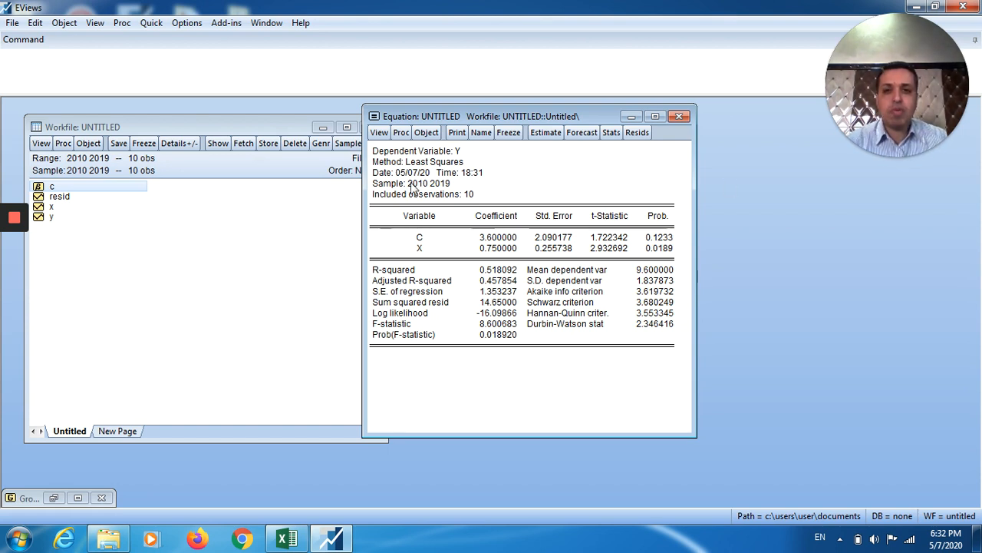
Highlight the regression output from the Dependent Variable: Y line downward.
{"action": "left_click_drag", "start_coordinate": [376, 150], "coordinate": [594, 342]}
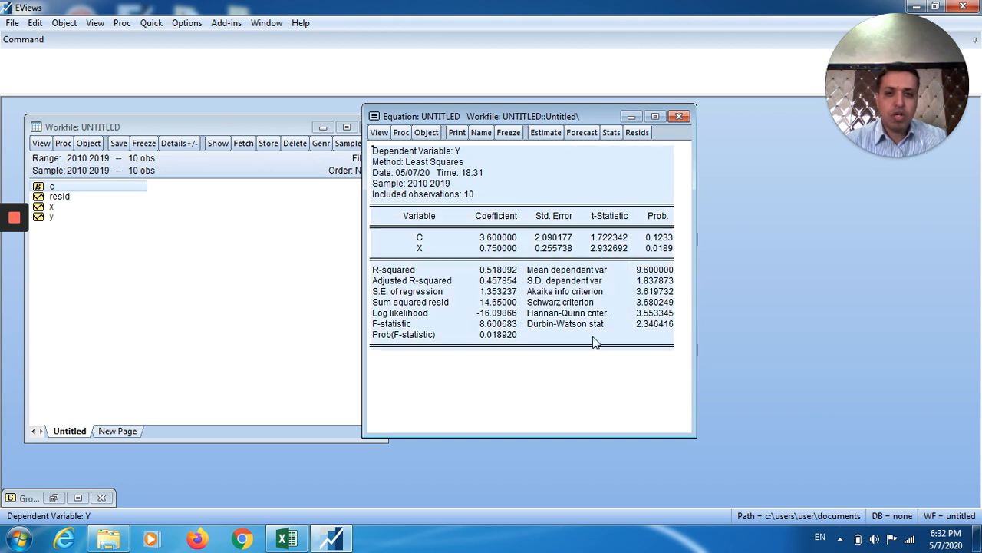
{"action": "left_click", "coordinate": [513, 386]}
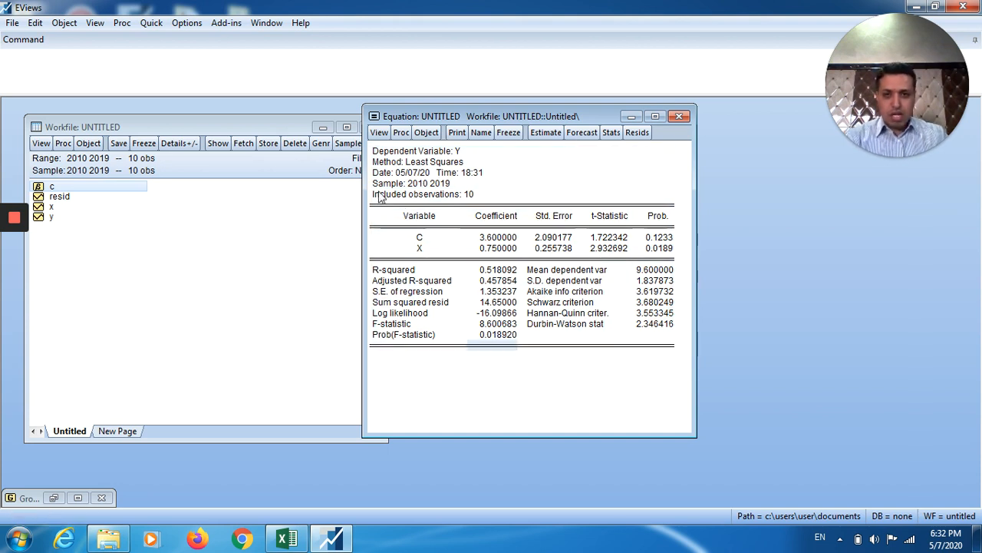
{"action": "left_click", "coordinate": [376, 153]}
{"action": "left_click_drag", "start_coordinate": [376, 154], "coordinate": [666, 361]}
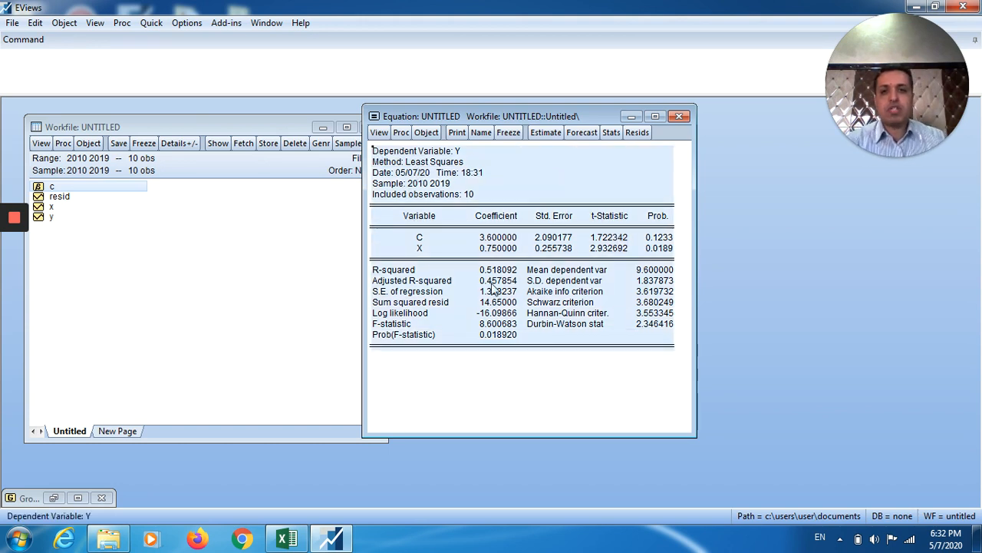
Check the Least Squares method, 2010–2019 sample, included observations and C row, and reopen the y c x estimation settings.
{"action": "left_click", "coordinate": [472, 184]}
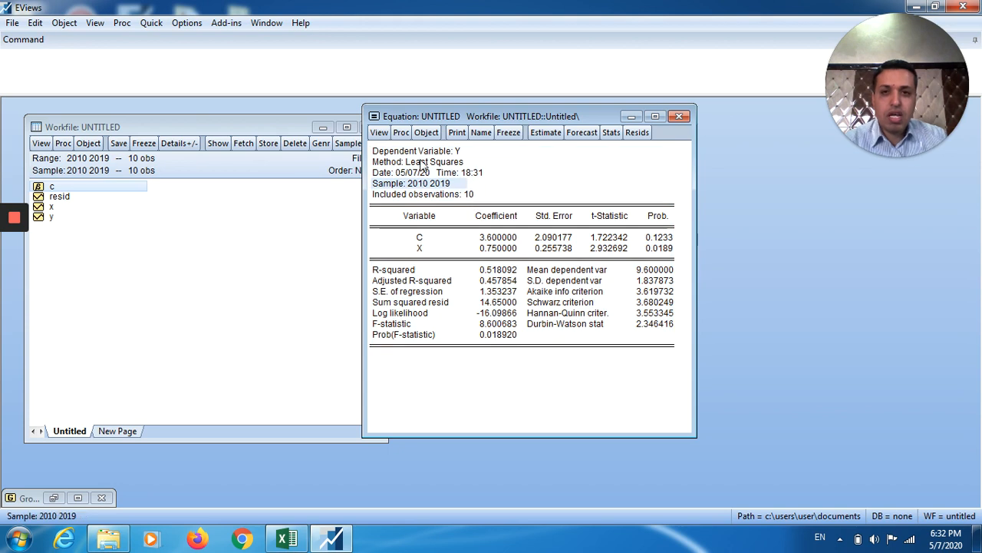
{"action": "left_click", "coordinate": [405, 152]}
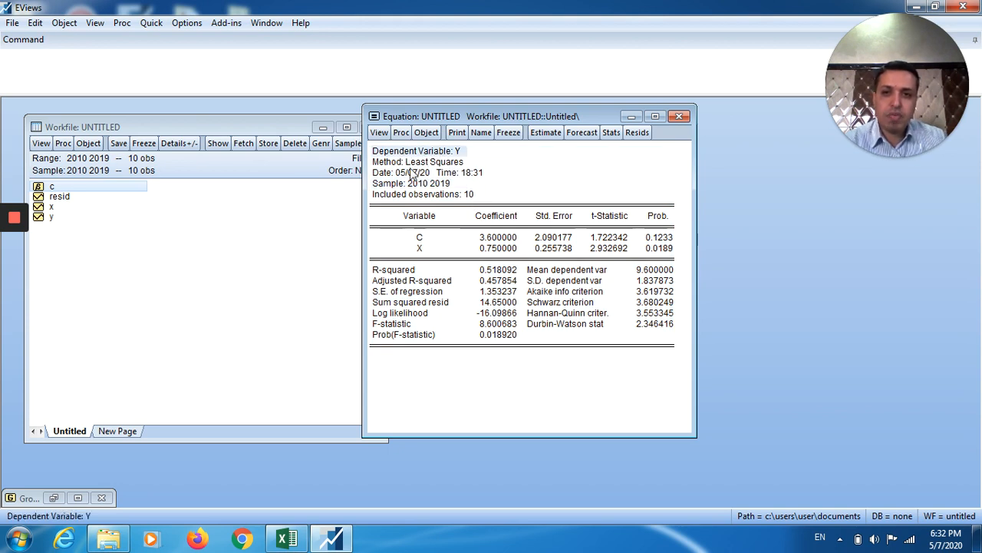
{"action": "left_click", "coordinate": [415, 163]}
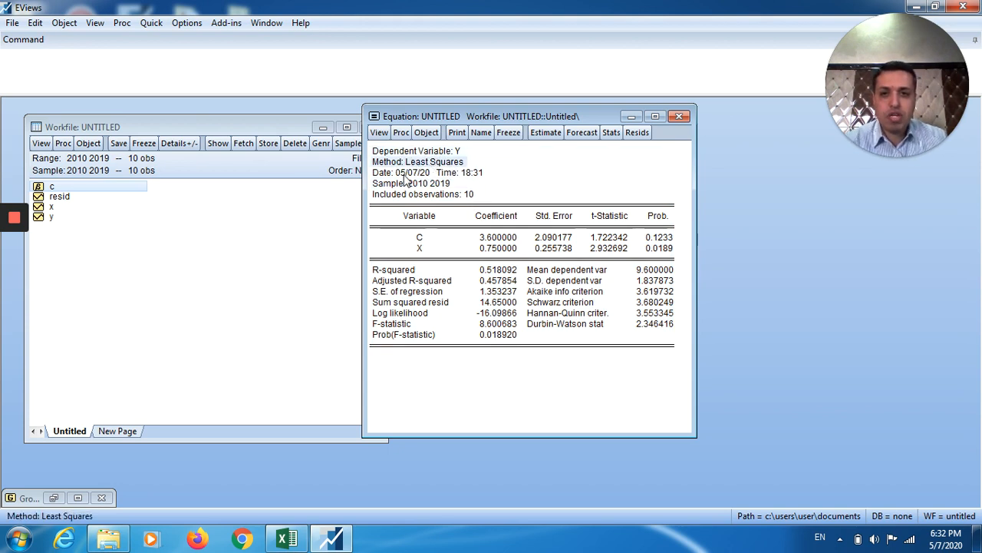
{"action": "left_click", "coordinate": [404, 174]}
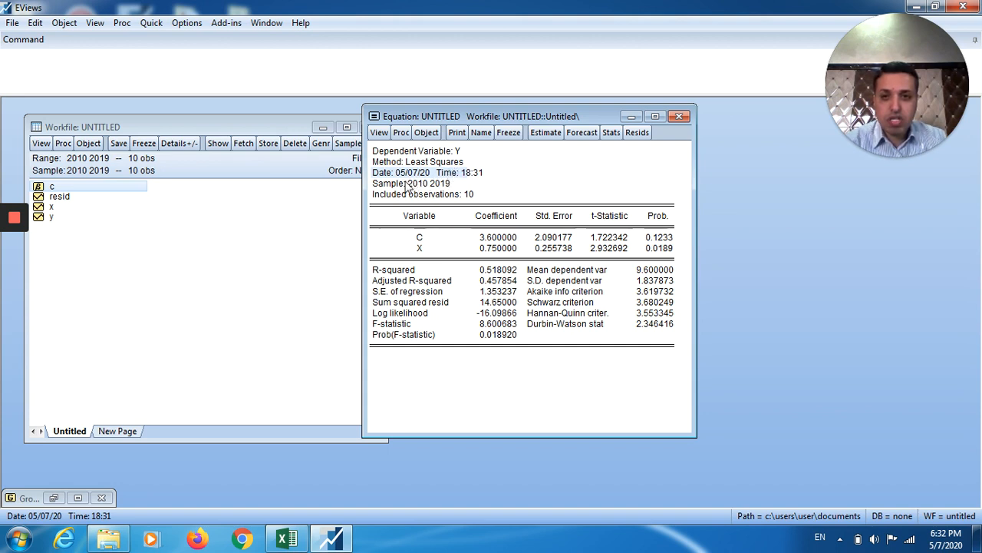
{"action": "left_click", "coordinate": [409, 186]}
{"action": "left_click", "coordinate": [467, 195]}
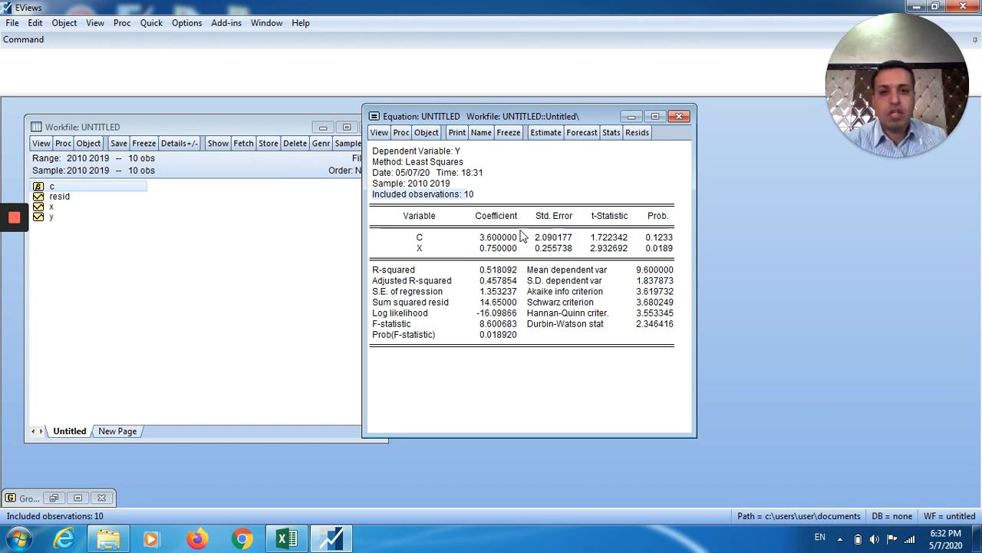
{"action": "left_click", "coordinate": [422, 237]}
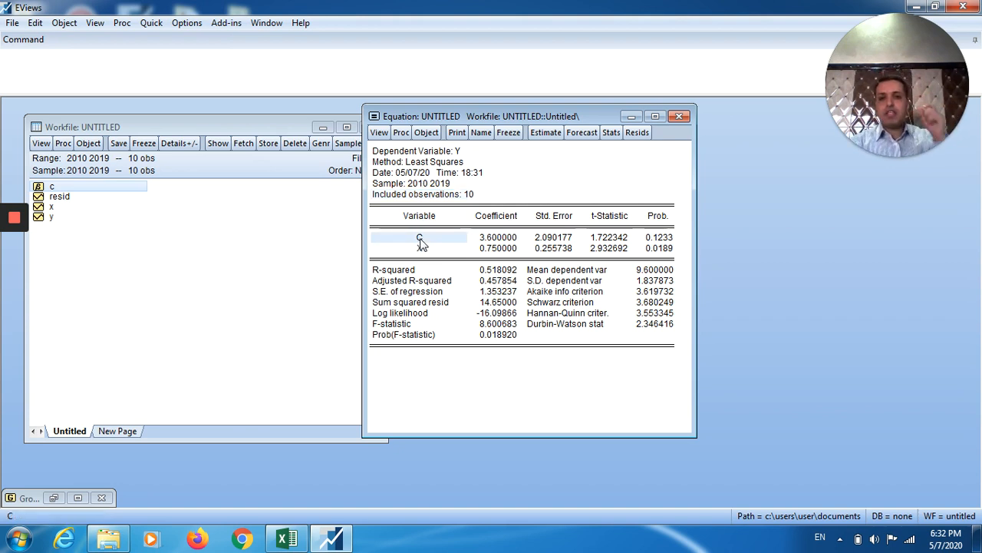
{"action": "left_click", "coordinate": [545, 133]}
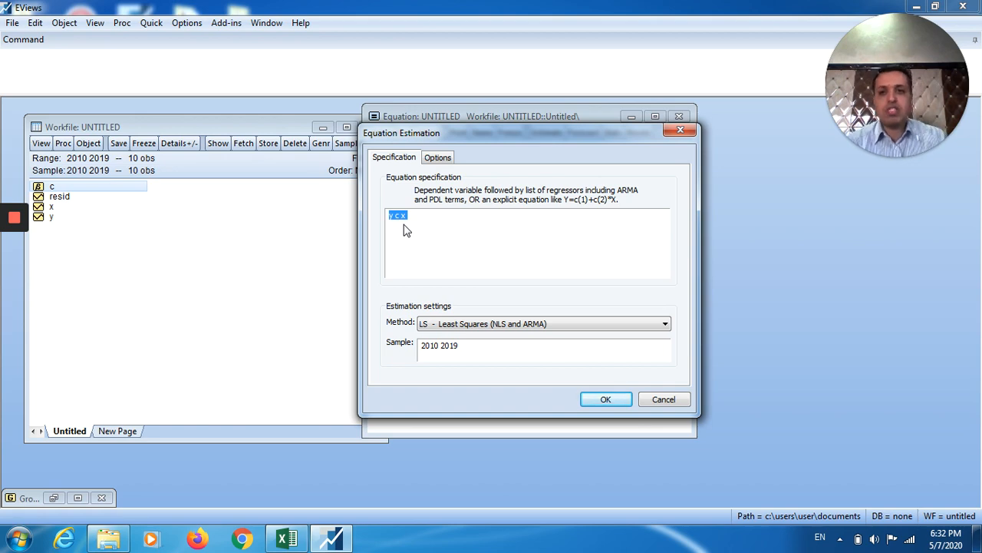
Re-run least squares on y c x and confirm the full-precision coefficients C = 3.6 and X = 0.75.
{"action": "left_click", "coordinate": [607, 398]}
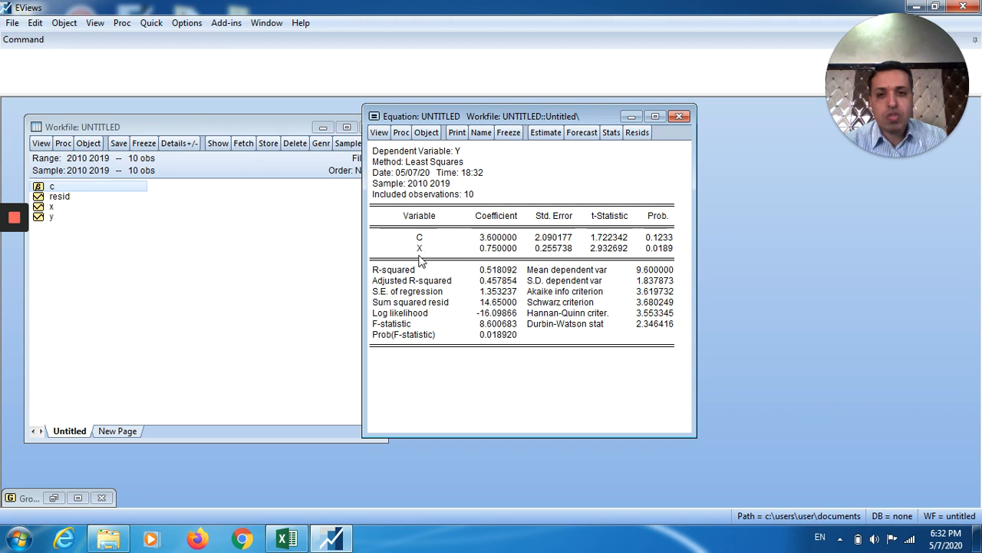
{"action": "left_click", "coordinate": [493, 241]}
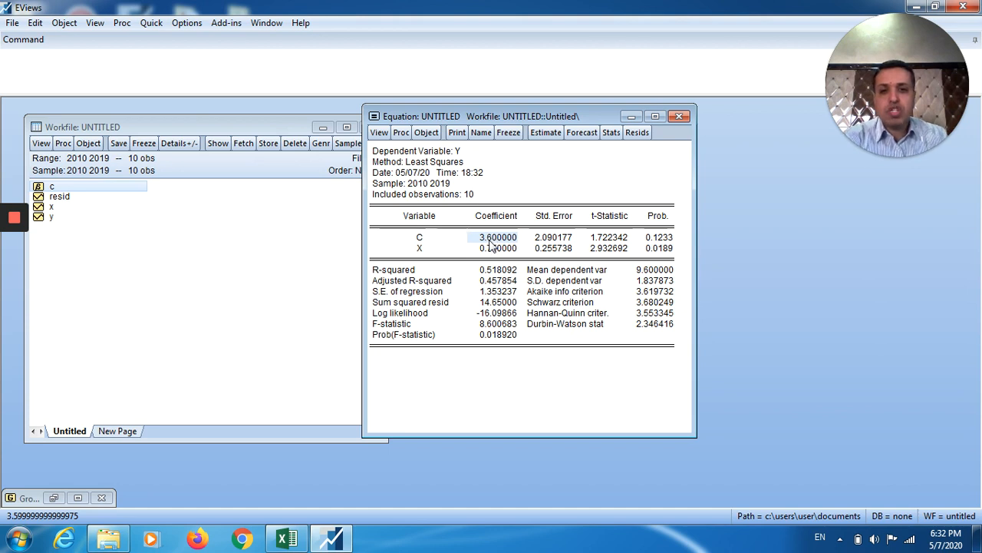
{"action": "left_click", "coordinate": [495, 250]}
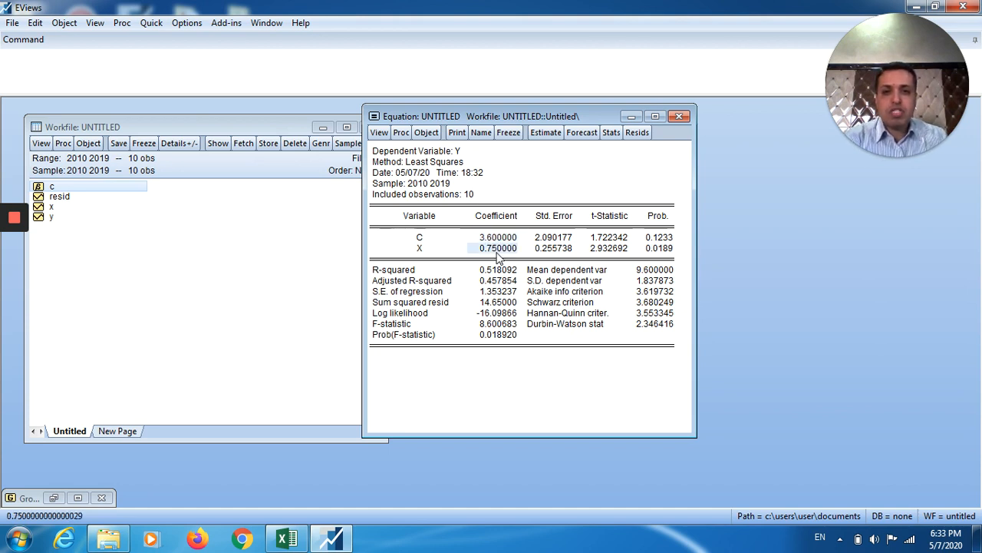
{"action": "left_click", "coordinate": [495, 241]}
{"action": "left_click", "coordinate": [495, 251]}
{"action": "left_click", "coordinate": [496, 241]}
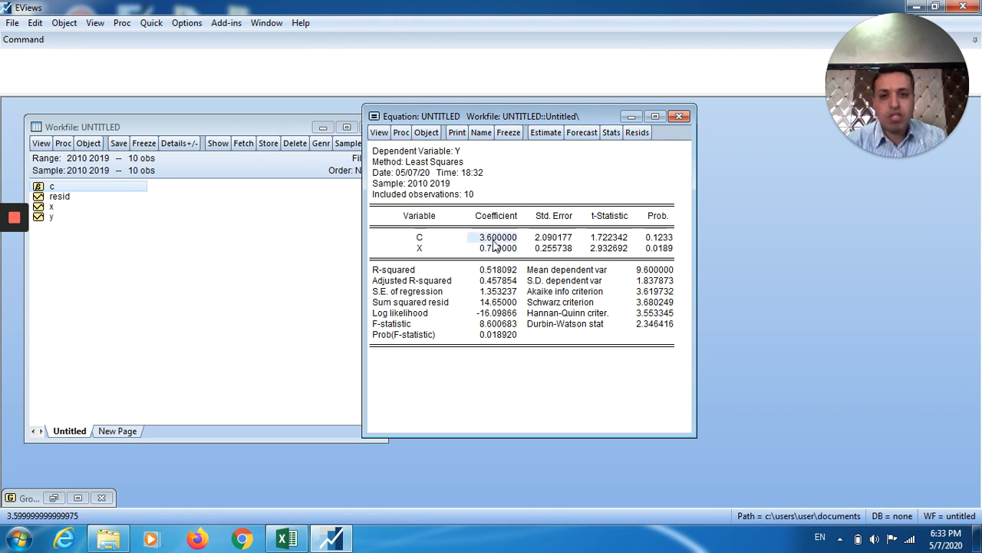
{"action": "left_click", "coordinate": [492, 250]}
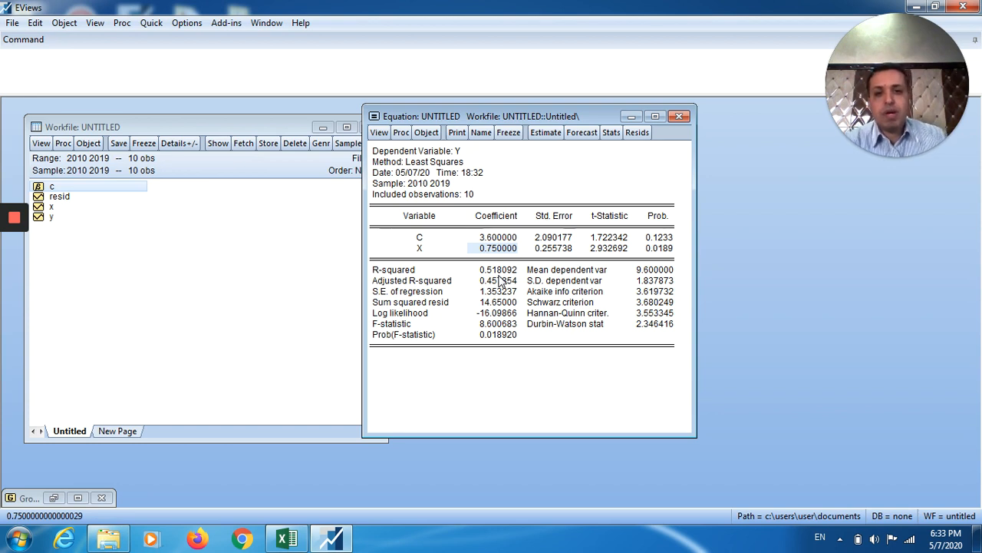
{"action": "left_click", "coordinate": [554, 239]}
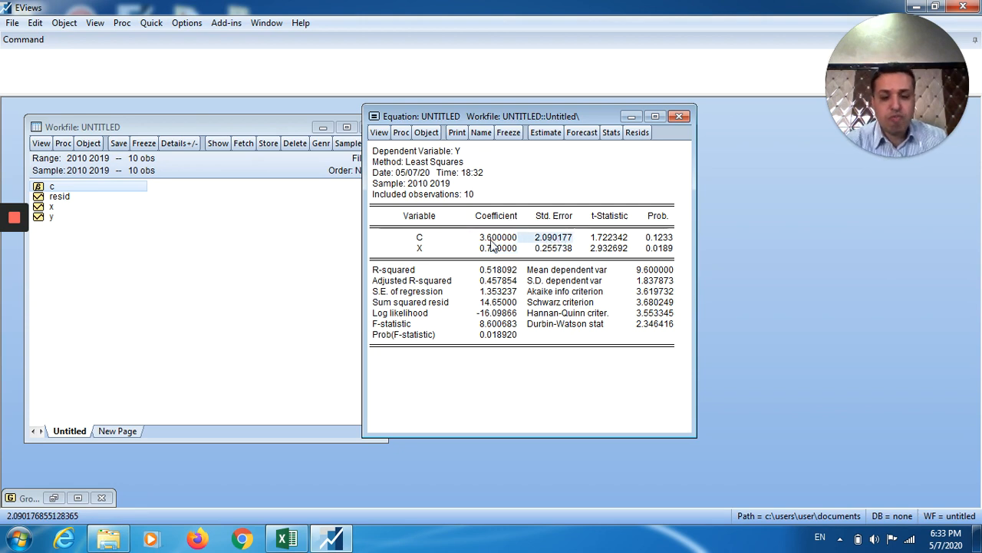
{"action": "left_click", "coordinate": [556, 250]}
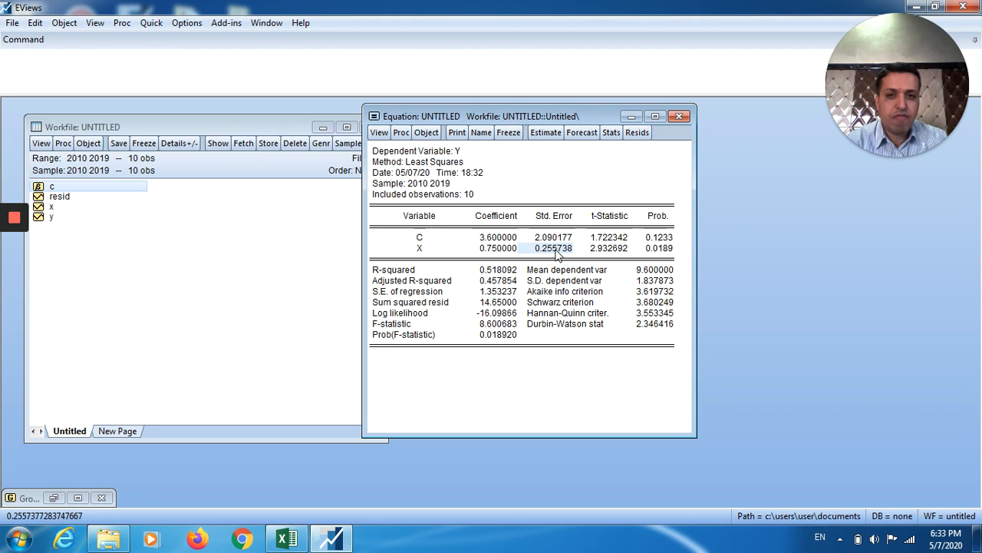
{"action": "left_click", "coordinate": [506, 250]}
{"action": "left_click", "coordinate": [554, 240]}
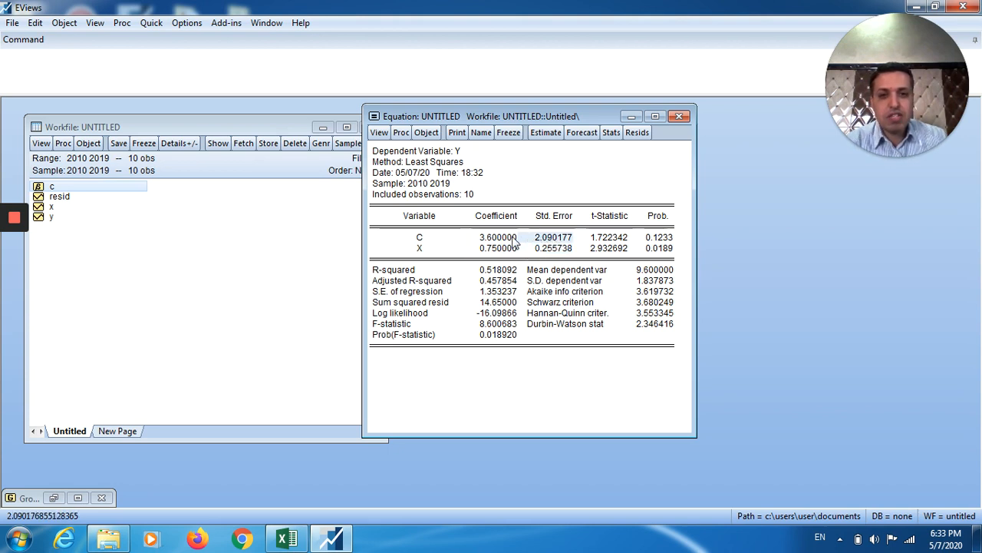
{"action": "left_click", "coordinate": [566, 250]}
{"action": "left_click", "coordinate": [556, 241]}
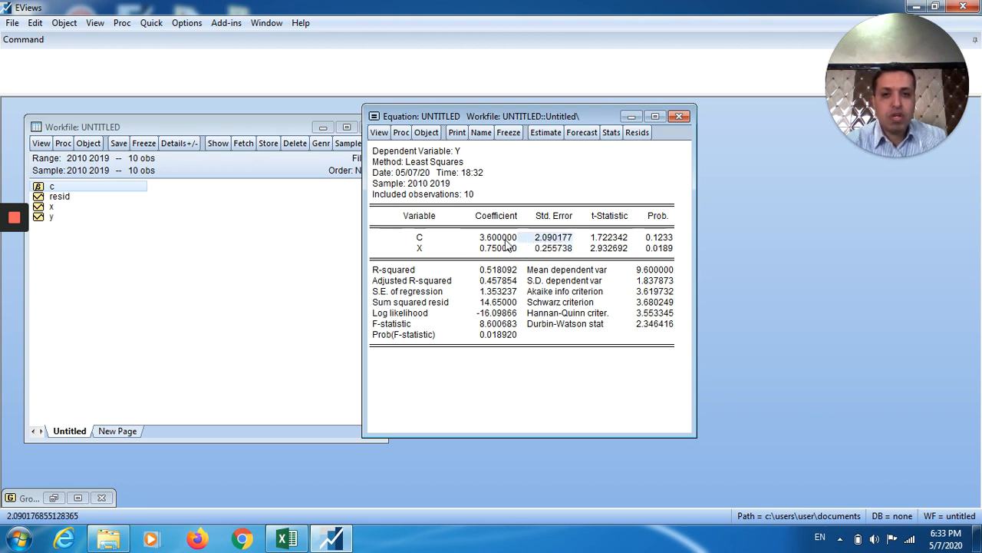
{"action": "left_click", "coordinate": [561, 250]}
{"action": "left_click", "coordinate": [558, 239]}
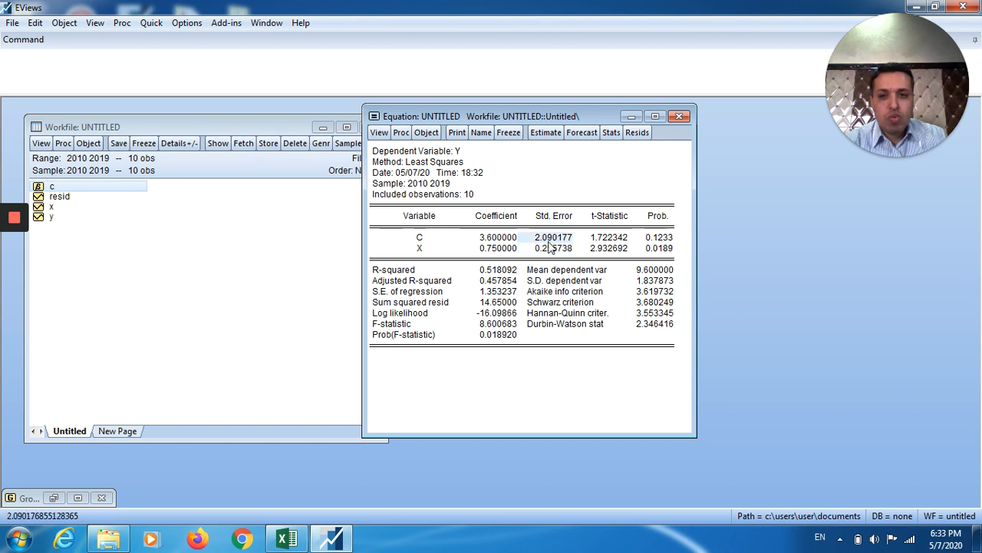
{"action": "left_click", "coordinate": [498, 293]}
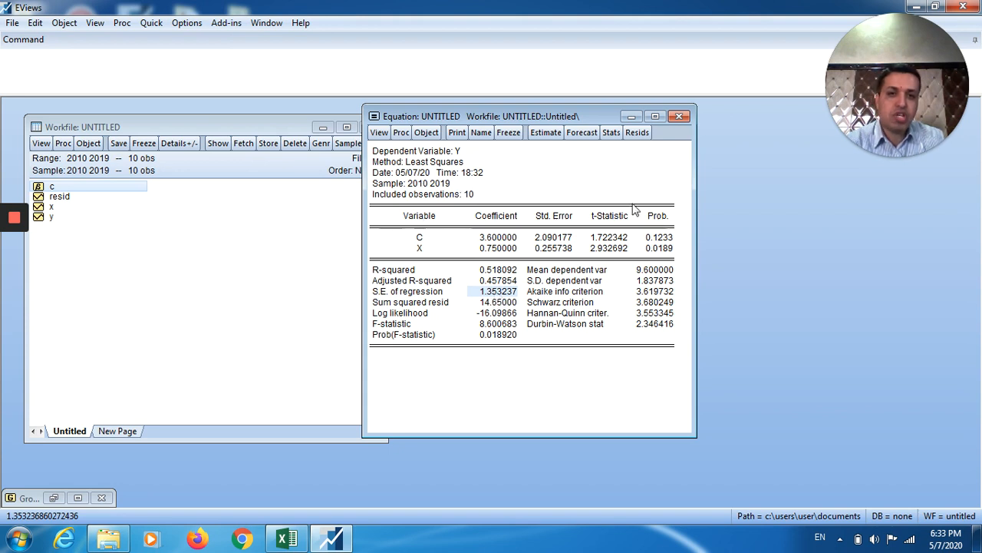
{"action": "left_click", "coordinate": [613, 239]}
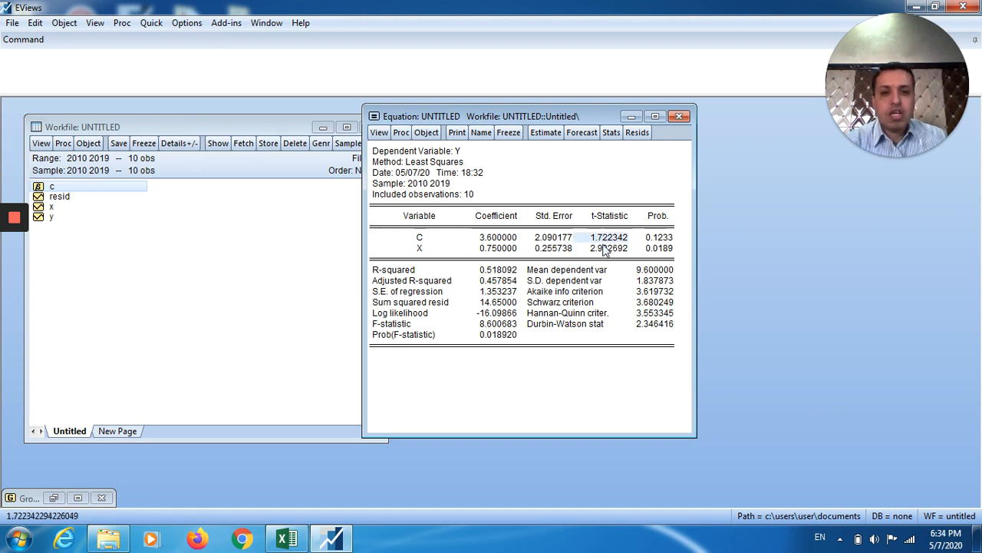
{"action": "left_click", "coordinate": [603, 244]}
{"action": "left_click", "coordinate": [603, 235]}
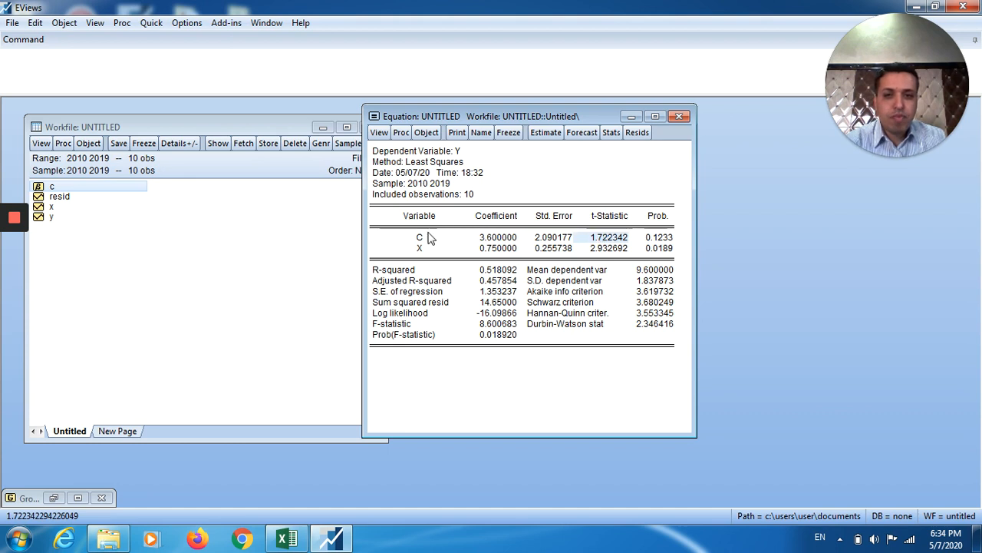
{"action": "left_click", "coordinate": [498, 238]}
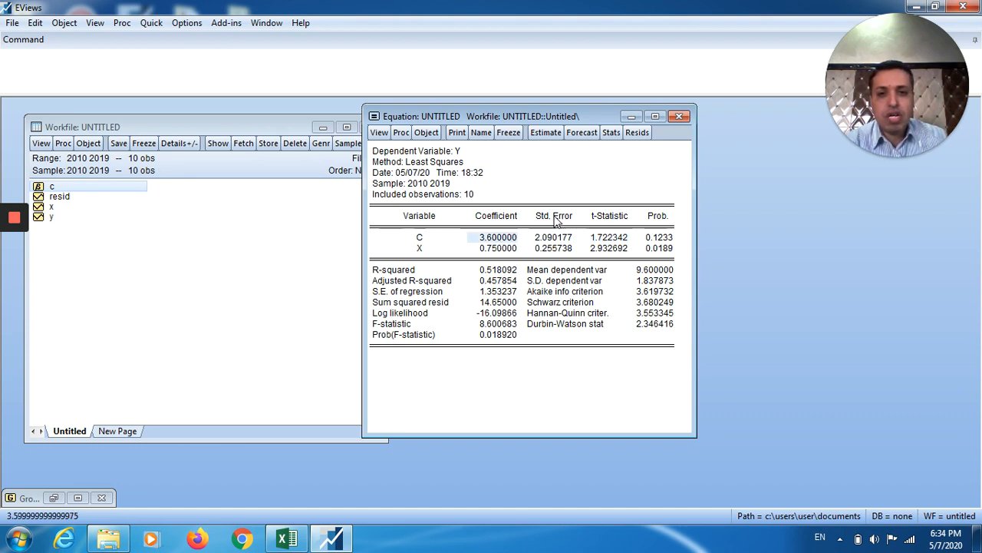
{"action": "left_click", "coordinate": [554, 240]}
{"action": "left_click", "coordinate": [506, 242]}
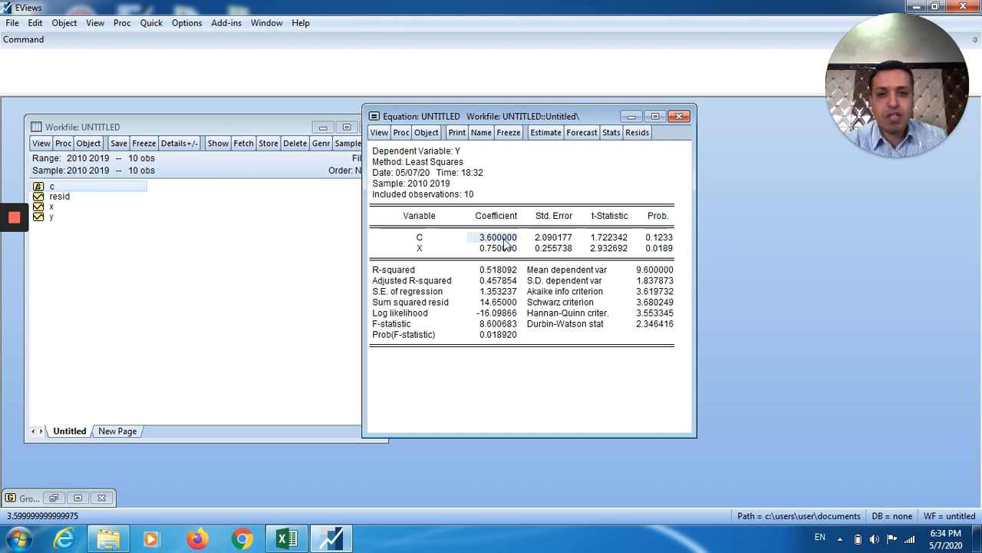
{"action": "left_click", "coordinate": [549, 242]}
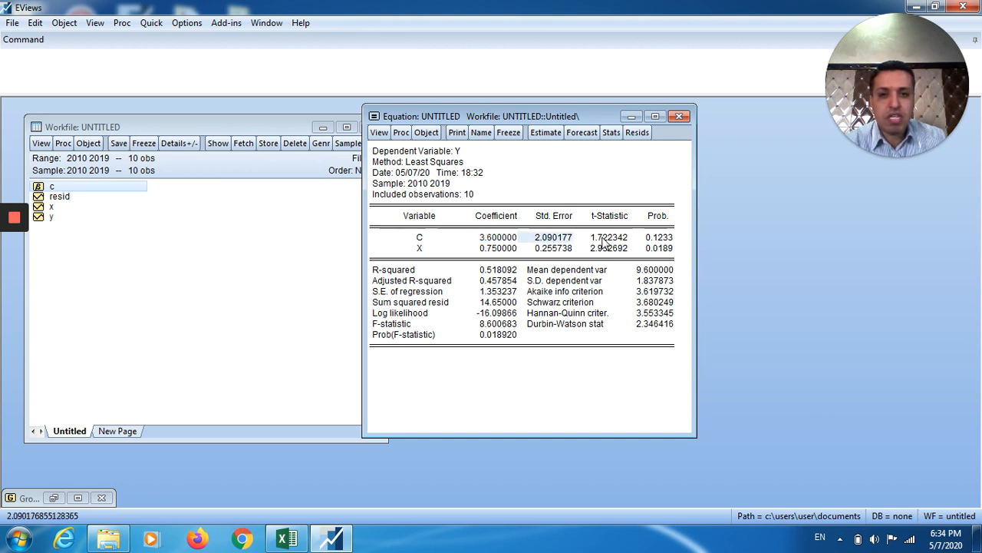
{"action": "left_click", "coordinate": [606, 242]}
{"action": "left_click", "coordinate": [500, 252]}
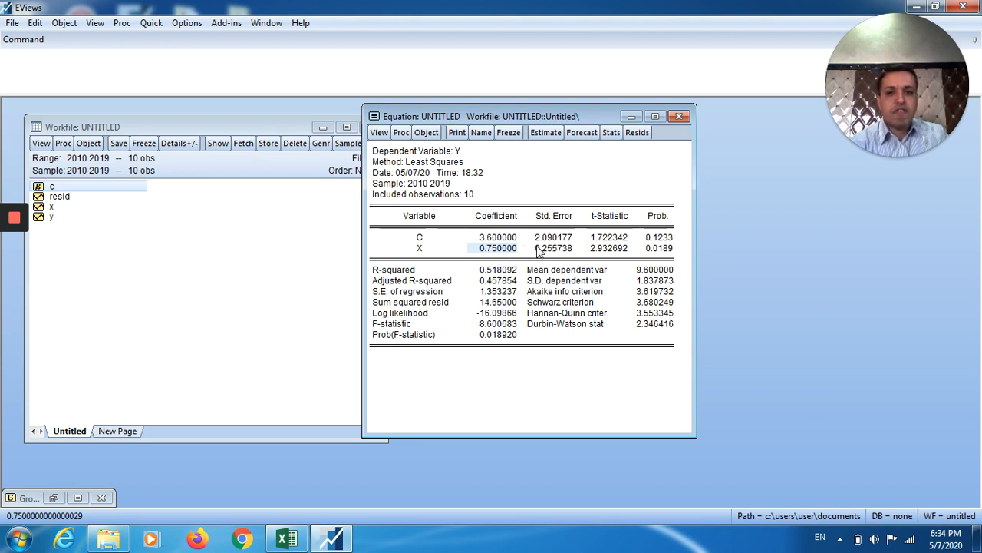
{"action": "left_click", "coordinate": [548, 251]}
{"action": "left_click", "coordinate": [600, 253]}
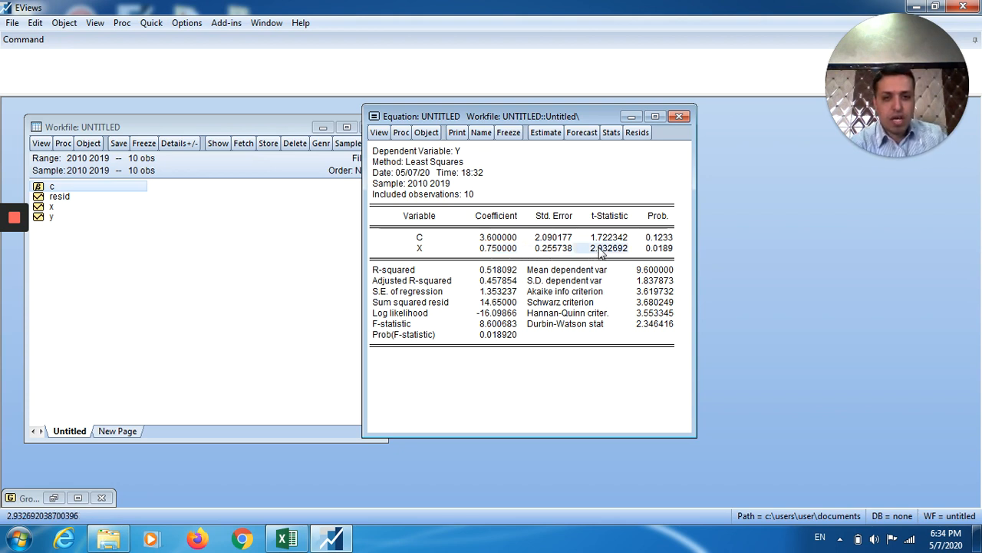
{"action": "left_click", "coordinate": [499, 252]}
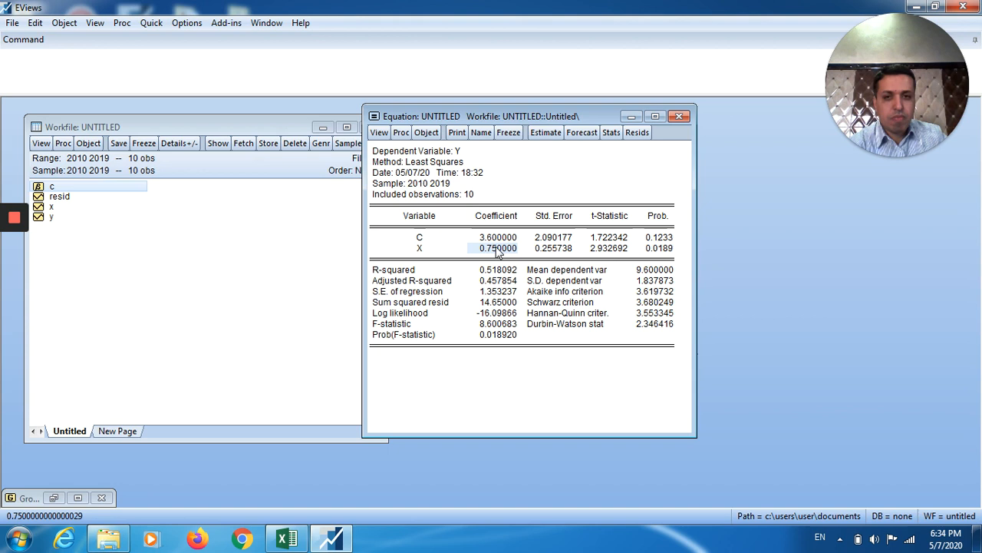
{"action": "left_click", "coordinate": [554, 251]}
{"action": "left_click", "coordinate": [606, 251]}
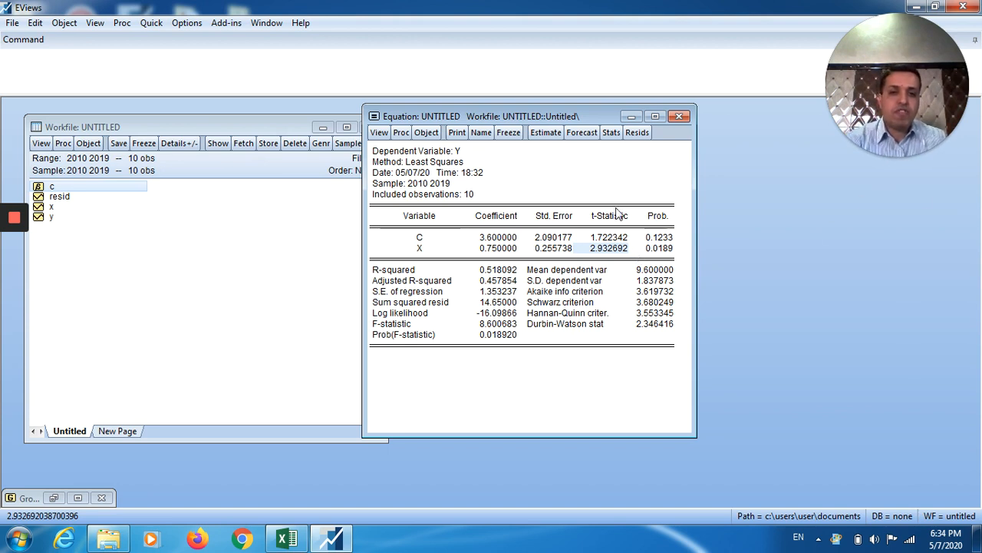
{"action": "left_click", "coordinate": [614, 238]}
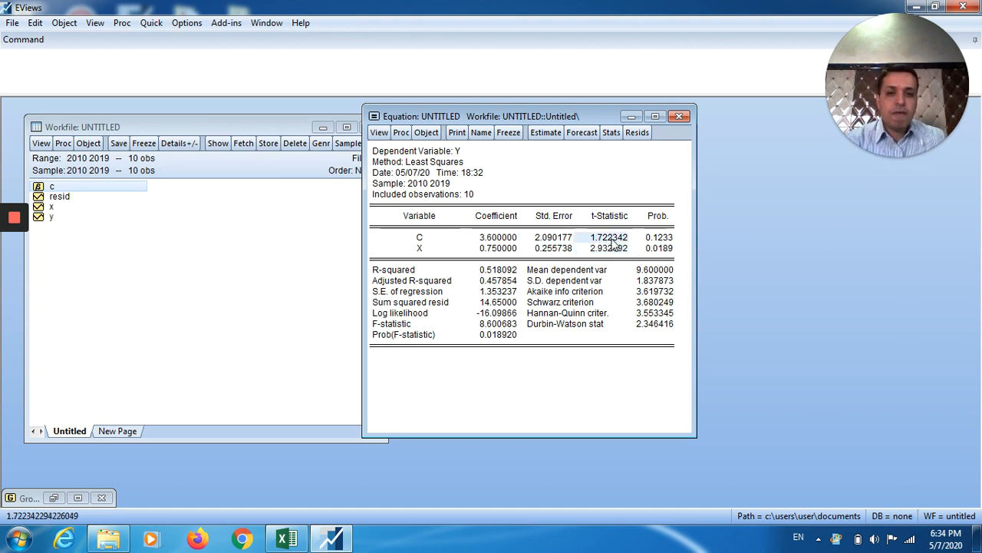
{"action": "left_click", "coordinate": [663, 250]}
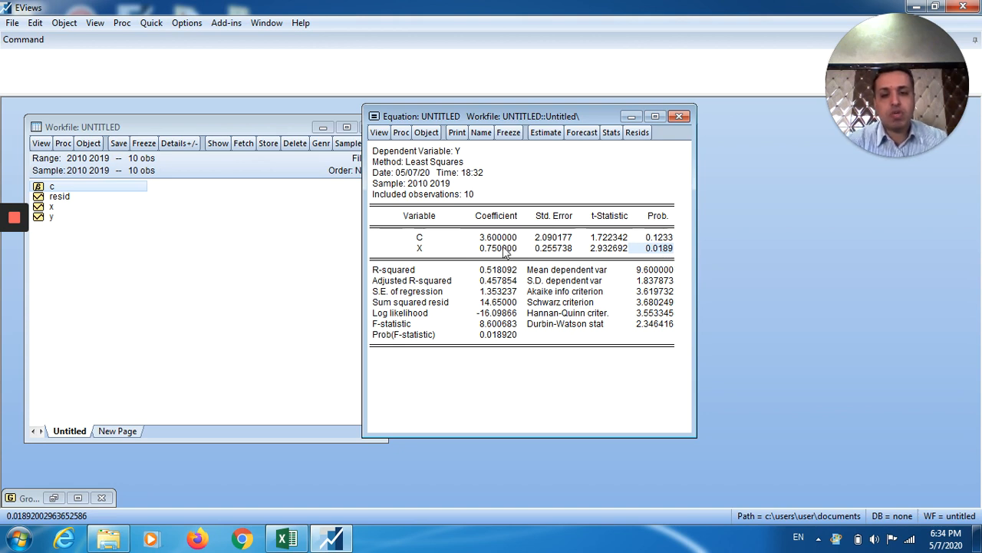
{"action": "left_click", "coordinate": [667, 238]}
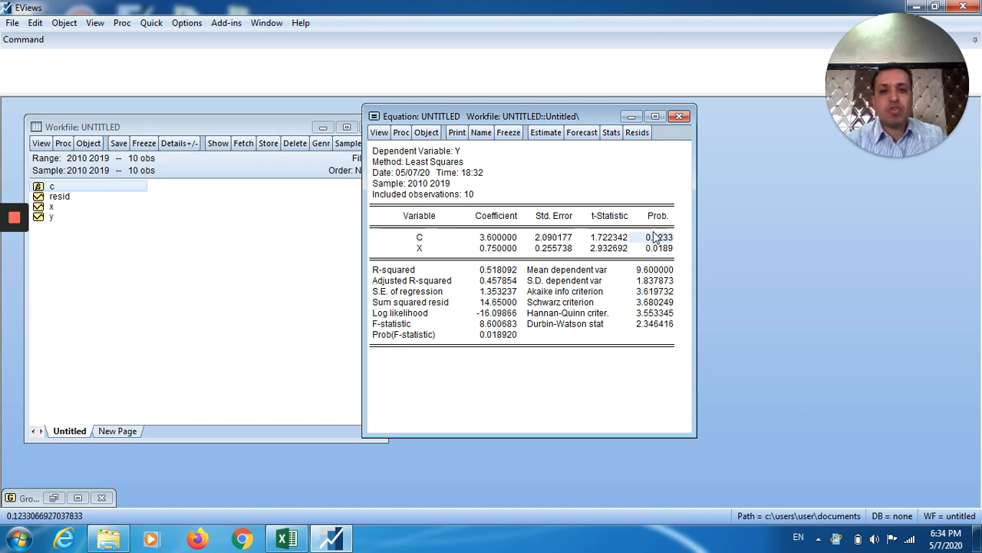
{"action": "left_click", "coordinate": [661, 249]}
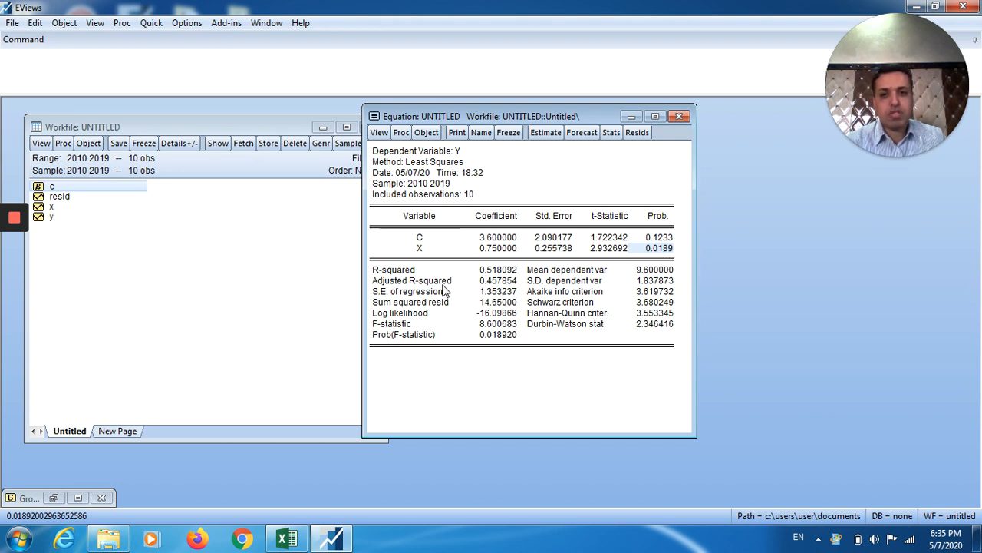
{"action": "left_click", "coordinate": [496, 272]}
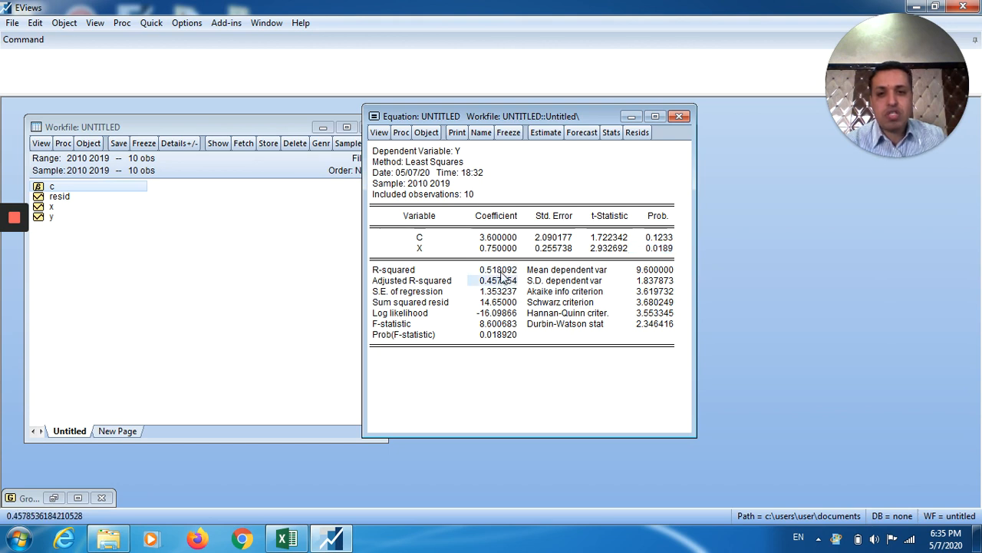
{"action": "left_click", "coordinate": [500, 281]}
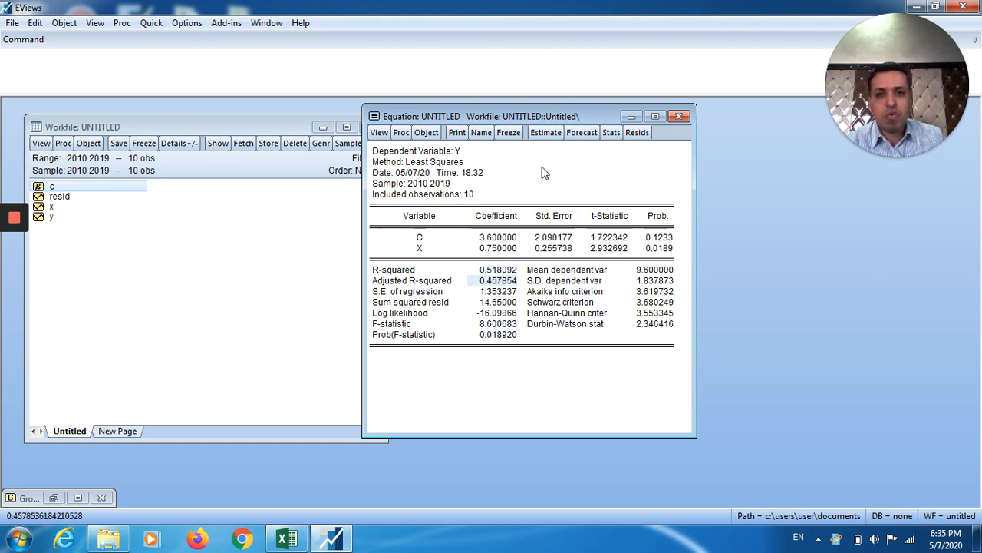
{"action": "left_click", "coordinate": [500, 269]}
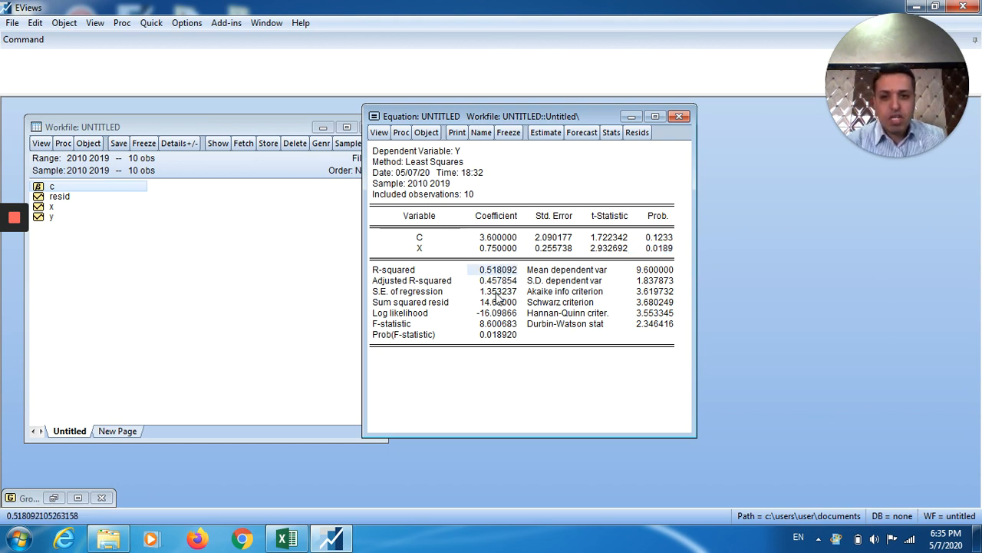
{"action": "left_click", "coordinate": [498, 292]}
{"action": "left_click", "coordinate": [499, 303]}
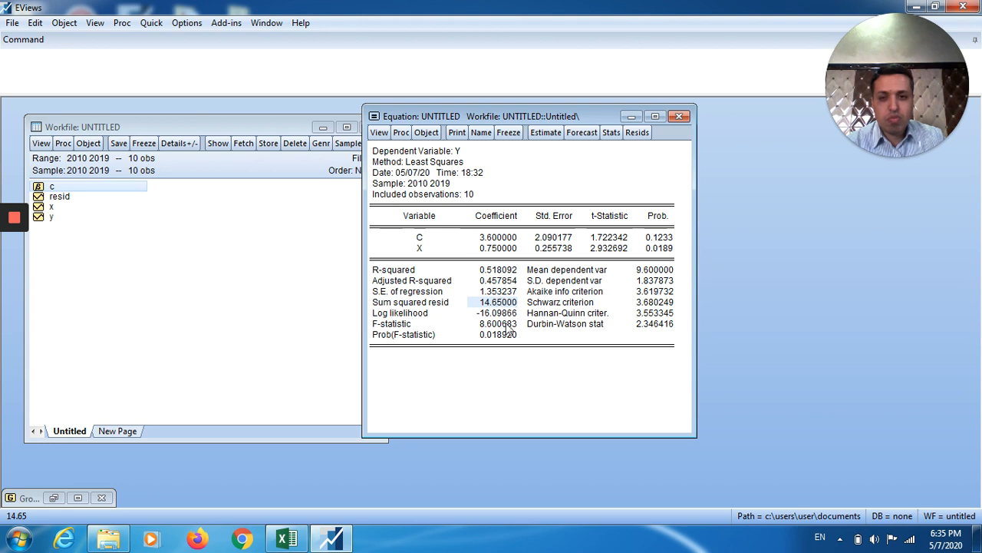
{"action": "left_click", "coordinate": [495, 324]}
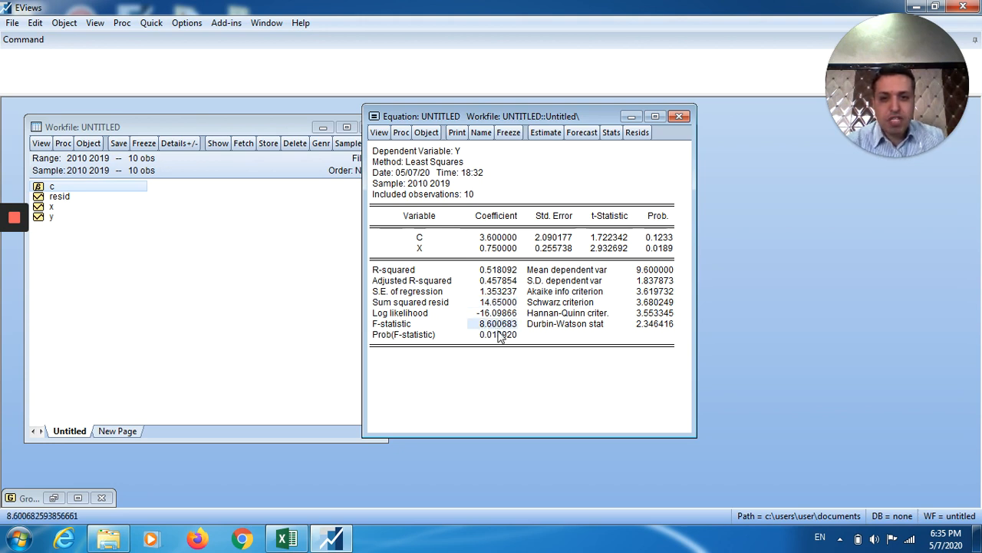
{"action": "left_click", "coordinate": [498, 336]}
{"action": "left_click", "coordinate": [495, 326]}
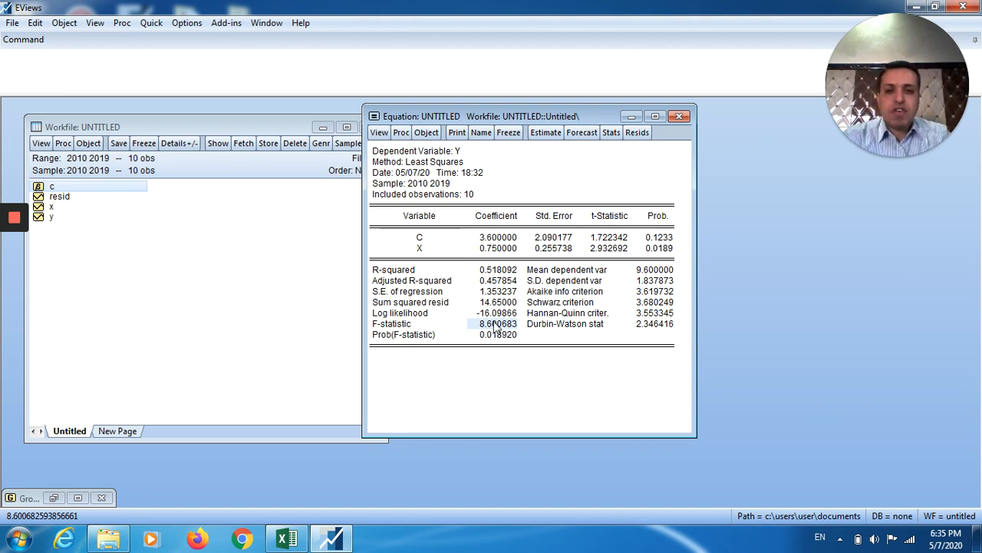
{"action": "left_click", "coordinate": [651, 325]}
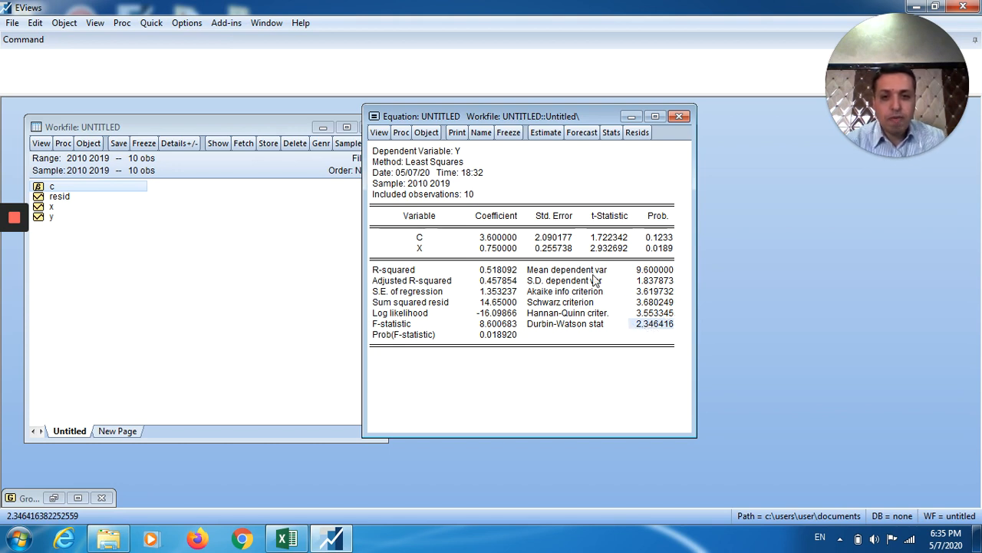
{"action": "left_click", "coordinate": [654, 313]}
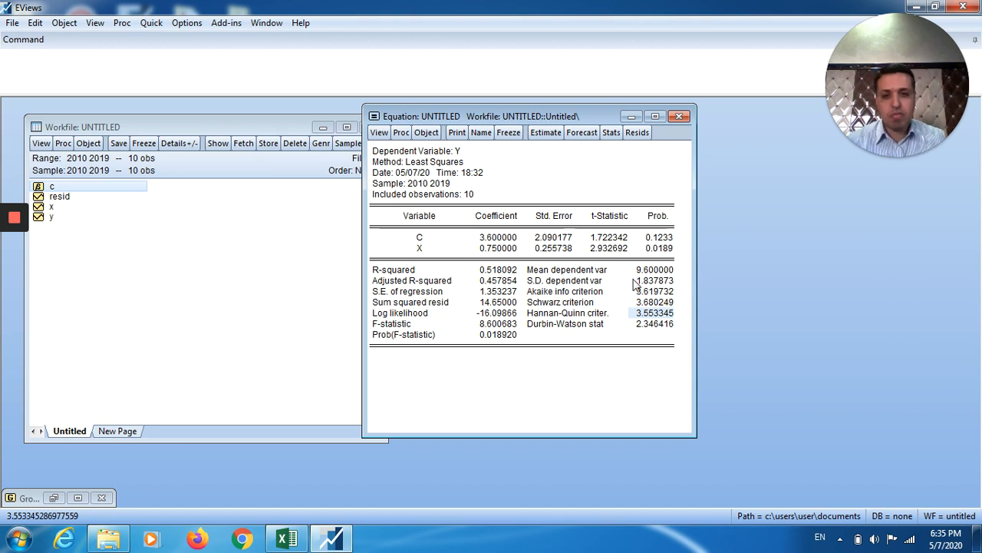
{"action": "left_click", "coordinate": [382, 154]}
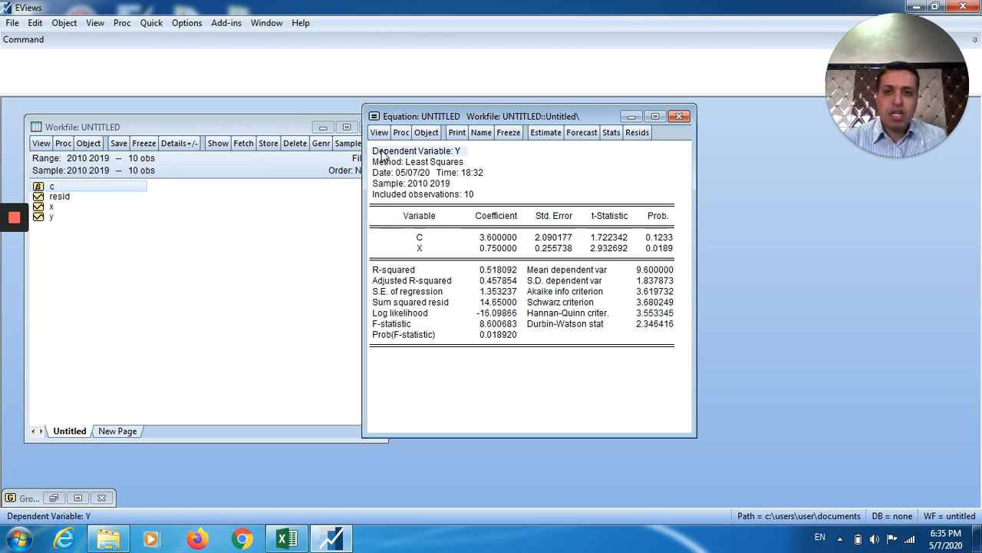
{"action": "left_click_drag", "start_coordinate": [384, 157], "coordinate": [673, 357]}
{"action": "left_click", "coordinate": [615, 283]}
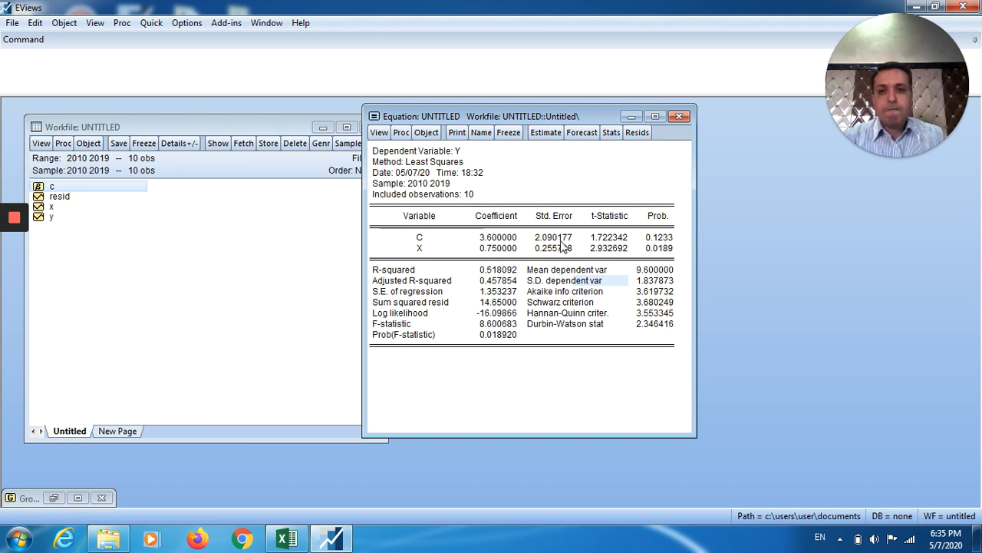
{"action": "left_click", "coordinate": [379, 133]}
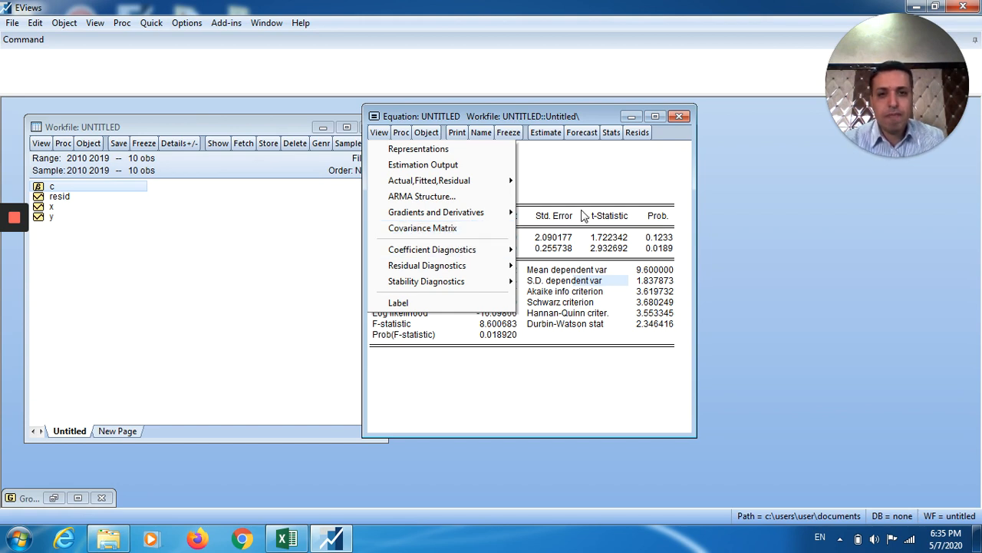
{"action": "left_click", "coordinate": [624, 212]}
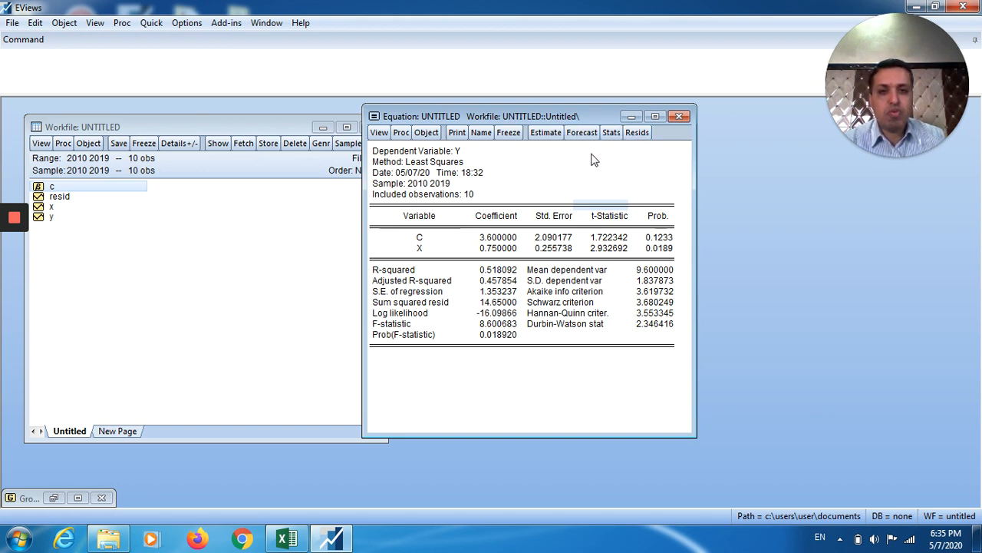
{"action": "double_click", "coordinate": [60, 197]}
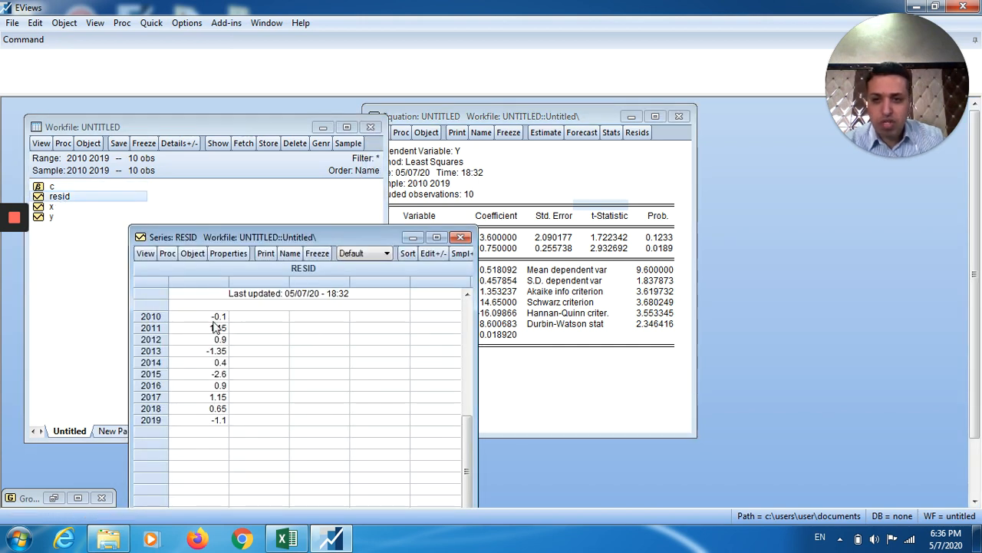
{"action": "left_click_drag", "start_coordinate": [214, 323], "coordinate": [219, 420]}
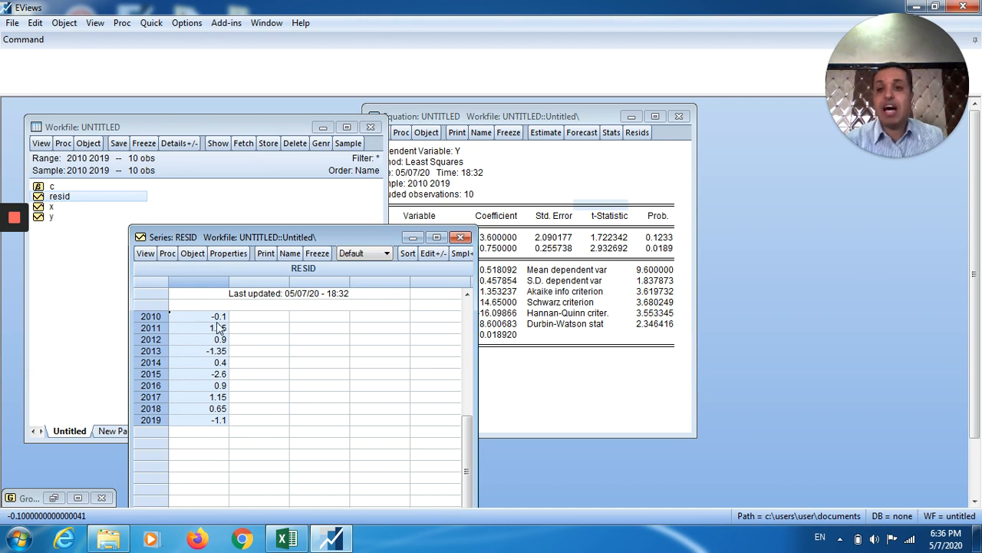
{"action": "left_click", "coordinate": [461, 237]}
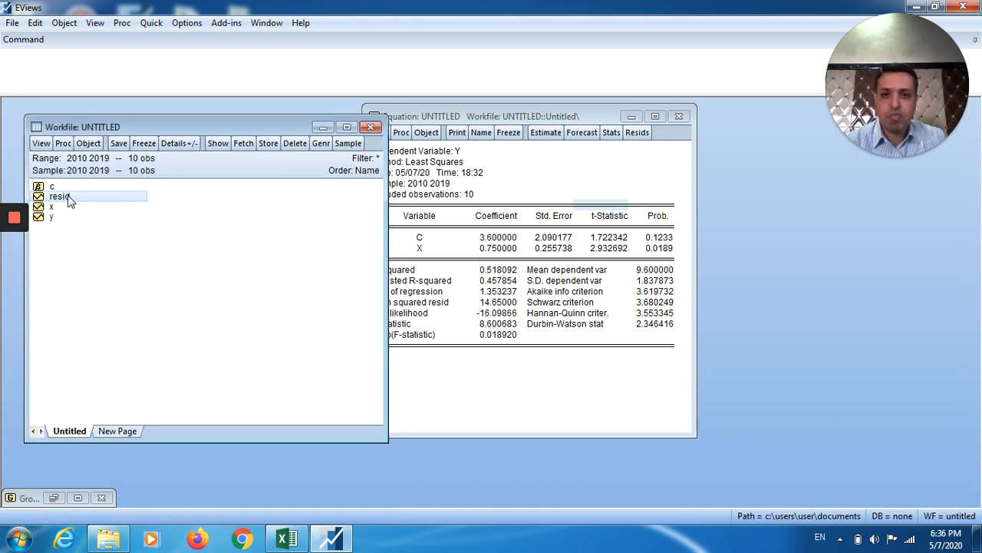
{"action": "left_click", "coordinate": [610, 165]}
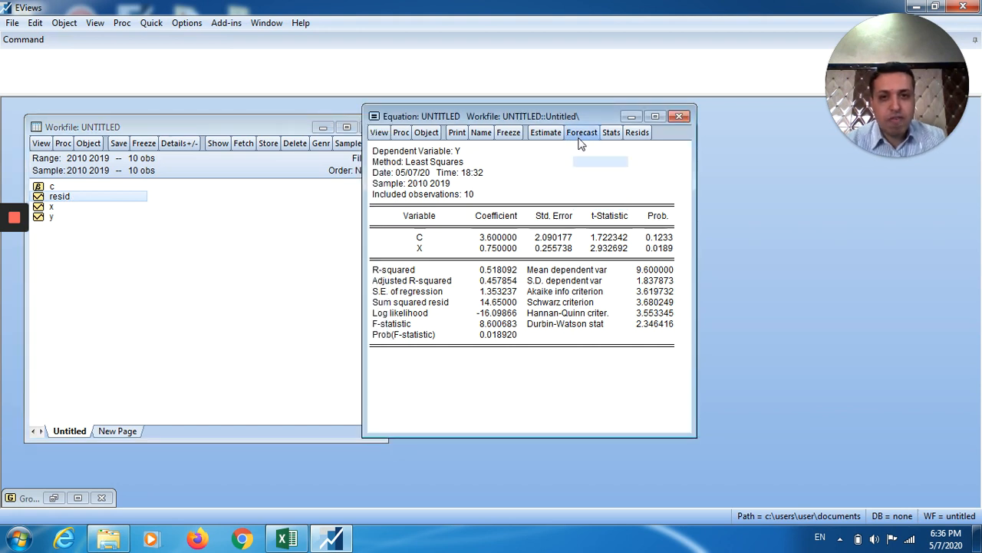
Display the residual/actual/fitted graph for 2010–2019, with residuals from about -2.6 to 1.1.
{"action": "left_click", "coordinate": [637, 133]}
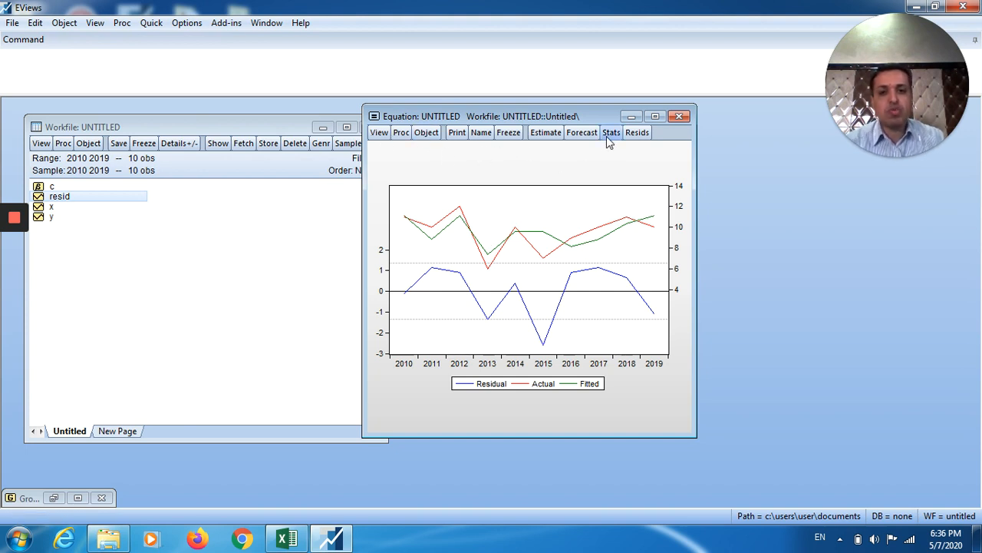
{"action": "mouse_move", "coordinate": [551, 228]}
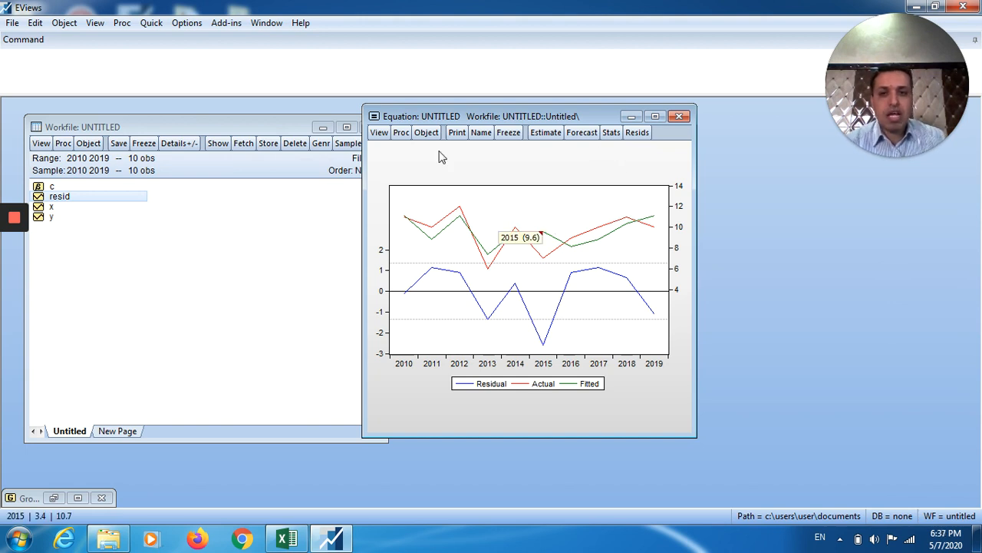
Return to the estimation output (C 3.6, X 0.75, R-squared 0.518) and shift the window slightly right.
{"action": "left_click", "coordinate": [610, 135]}
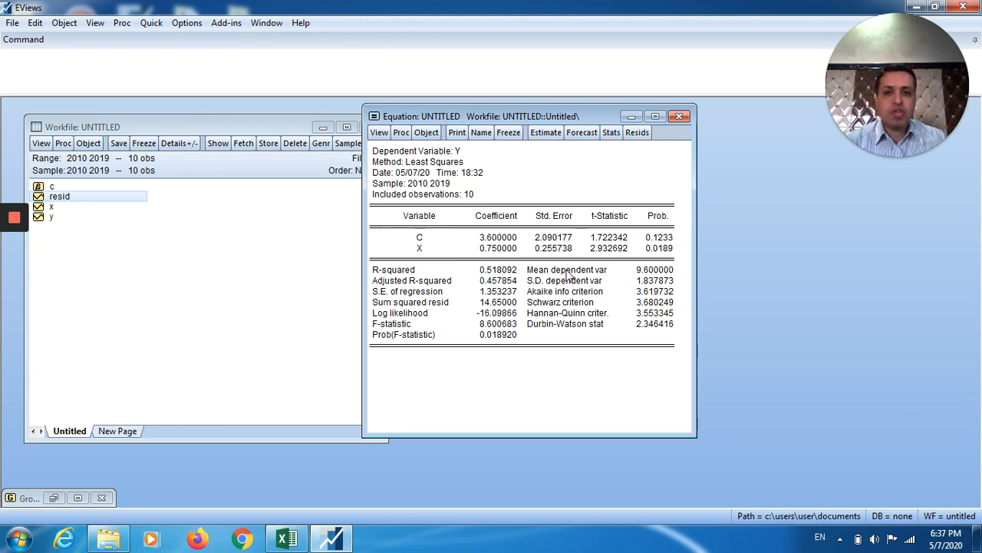
{"action": "left_click_drag", "start_coordinate": [374, 151], "coordinate": [665, 394]}
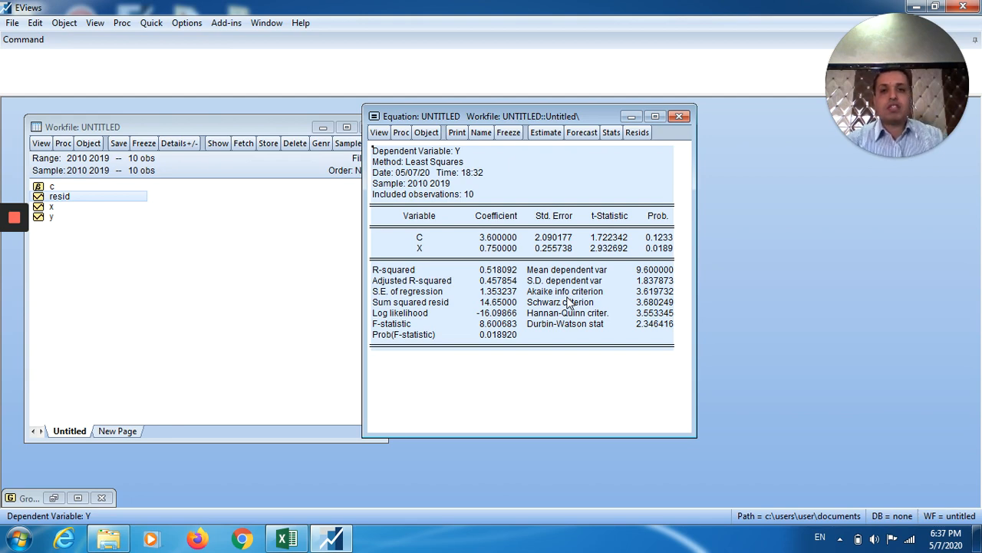
{"action": "left_click_drag", "start_coordinate": [504, 118], "coordinate": [533, 128]}
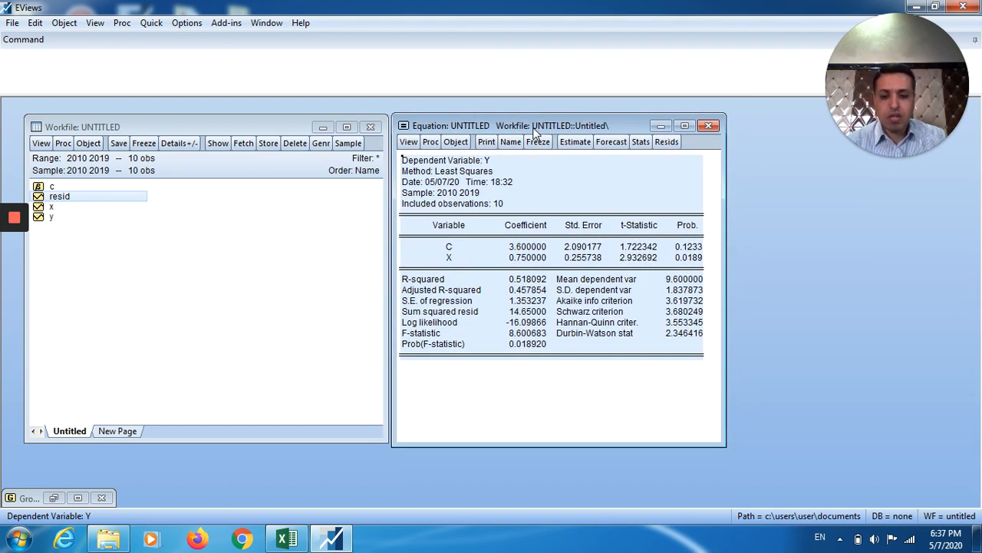
{"action": "mouse_move", "coordinate": [533, 132]}
{"action": "left_mouse_down"}
{"action": "mouse_move", "coordinate": [542, 116]}
{"action": "mouse_move", "coordinate": [536, 130]}
{"action": "left_mouse_up"}
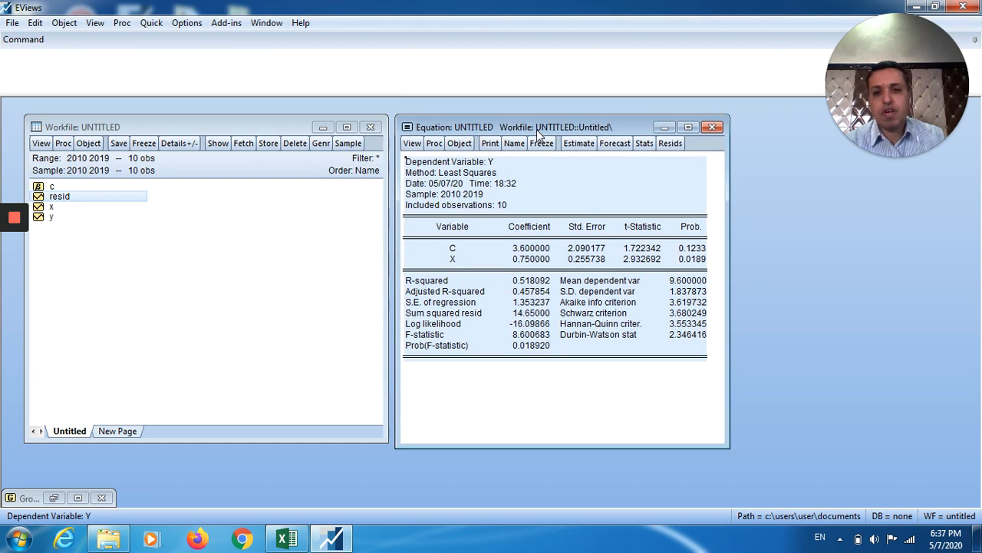
{"action": "mouse_move", "coordinate": [13, 221]}
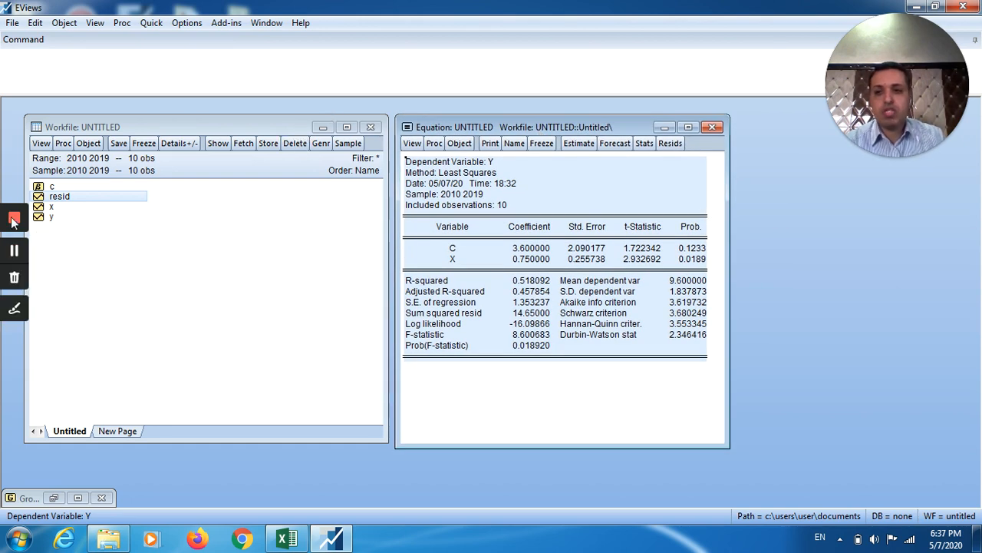